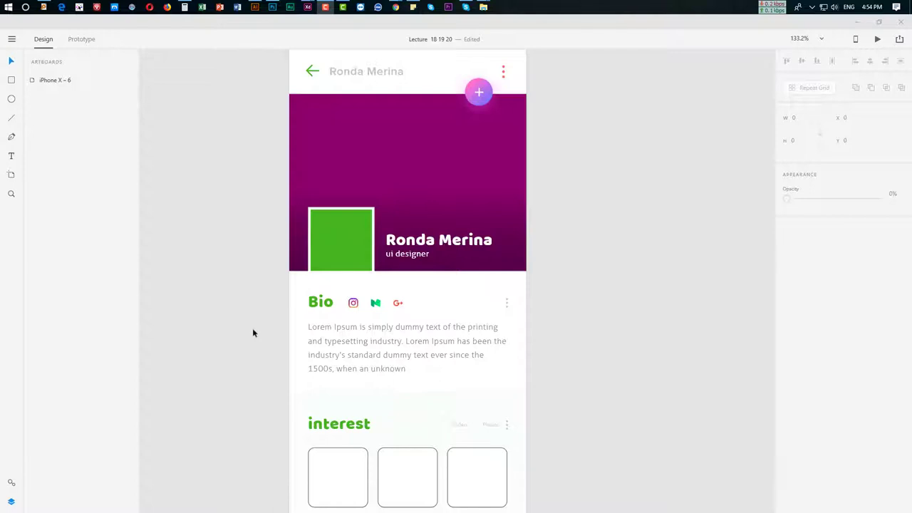
# - Examine the profile artboard from the status bar down to the interest section's empty cards
pyautogui.scroll(-1, 252, 333)
pyautogui.scroll(2, 252, 333)
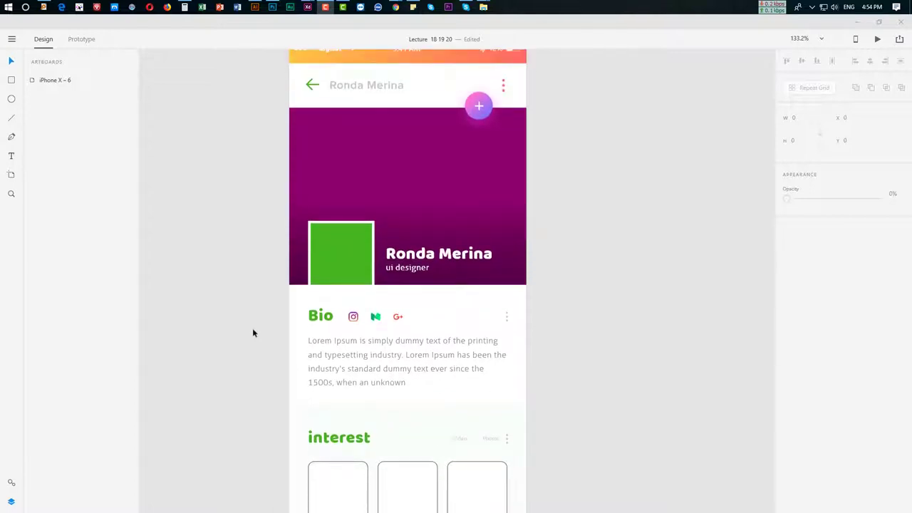
pyautogui.scroll(1, 242, 342)
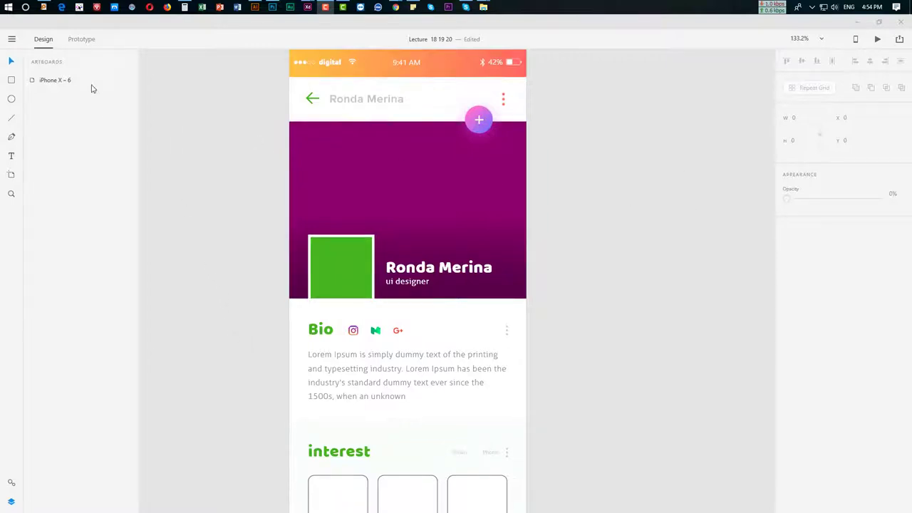
pyautogui.click(11, 40)
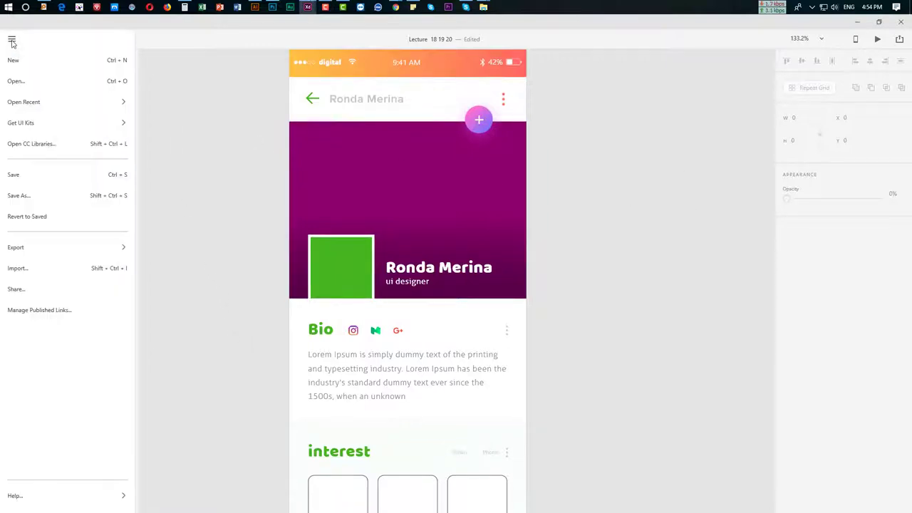
pyautogui.click(11, 41)
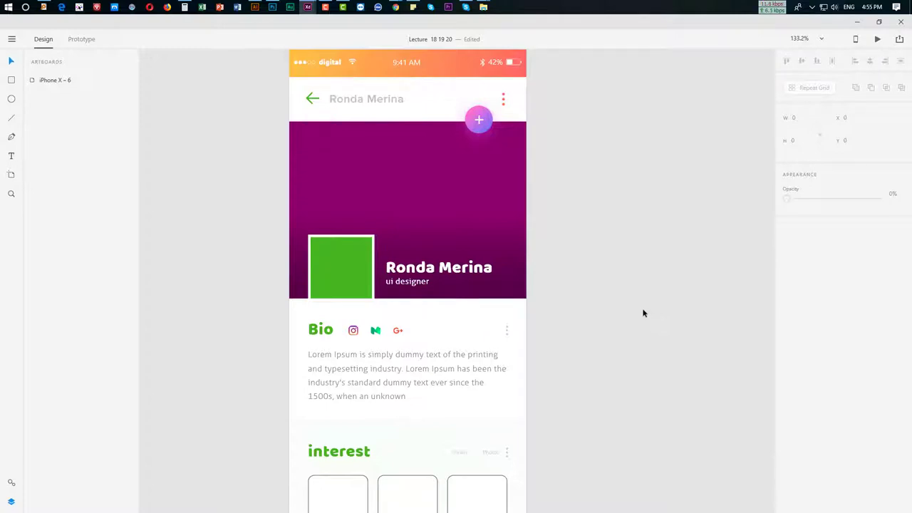
pyautogui.scroll(-3, 645, 310)
pyautogui.scroll(3, 568, 305)
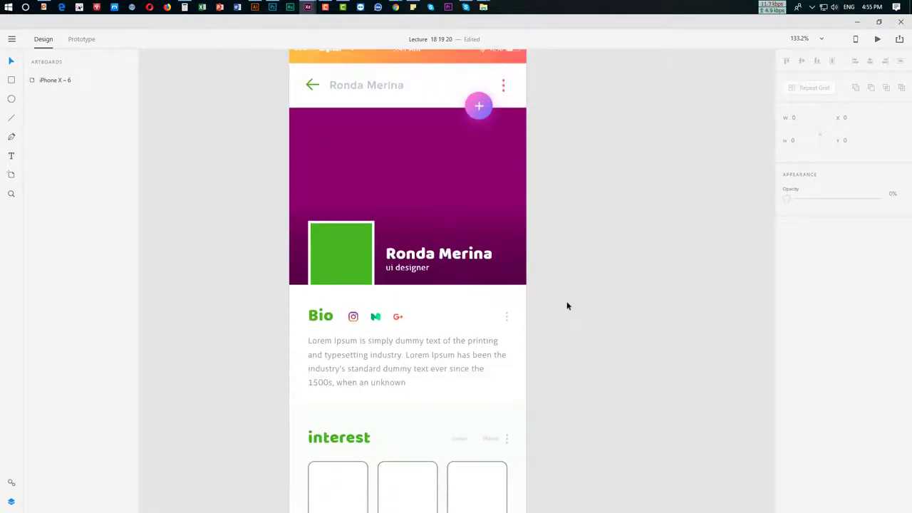
pyautogui.keyDown('ctrl'); pyautogui.scroll(-2, 567, 306); pyautogui.keyUp('ctrl')
pyautogui.keyDown('ctrl'); pyautogui.scroll(2, 568, 306); pyautogui.keyUp('ctrl')
pyautogui.scroll(-1, 572, 295)
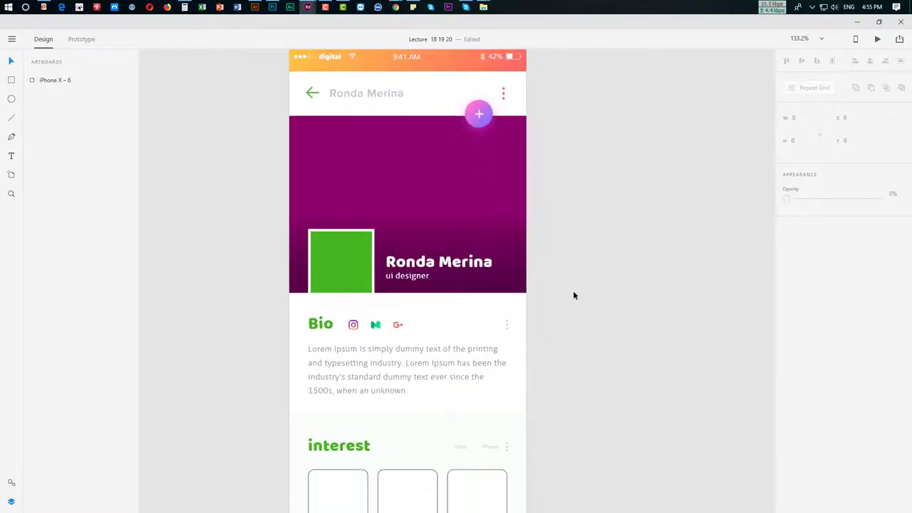
pyautogui.scroll(-2, 484, 389)
pyautogui.scroll(1, 577, 410)
pyautogui.scroll(-1, 532, 421)
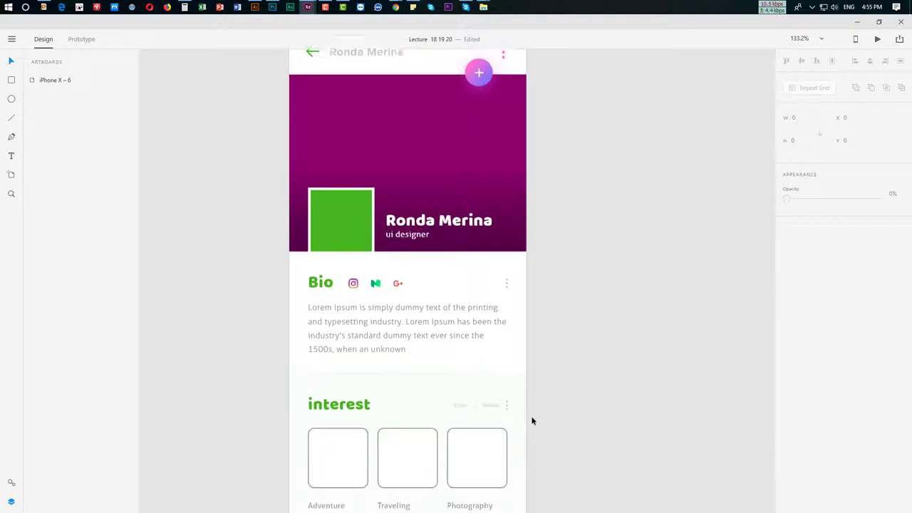
pyautogui.scroll(1, 531, 421)
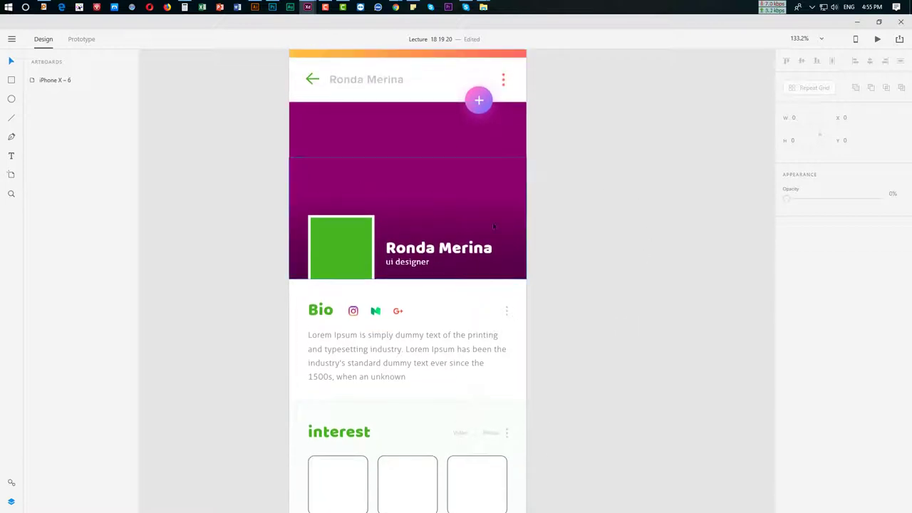
pyautogui.scroll(1, 494, 259)
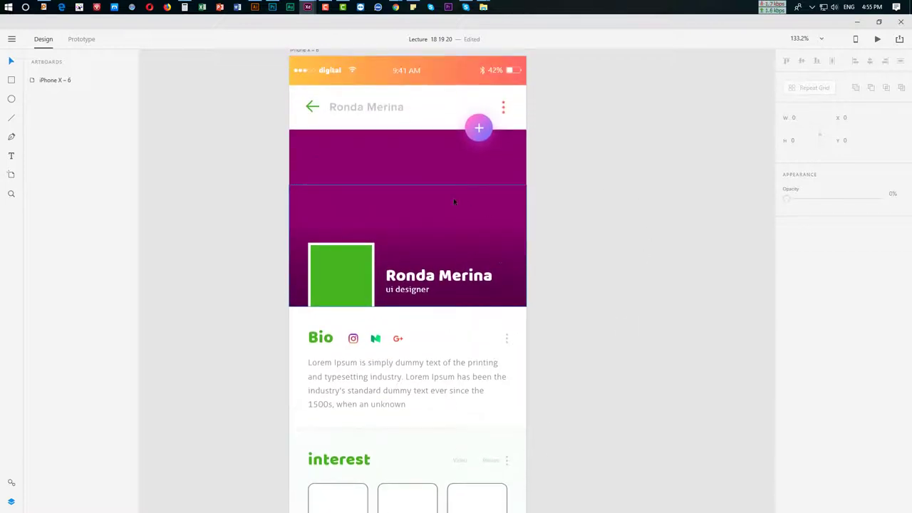
pyautogui.hotkey('ctrl', 'v')
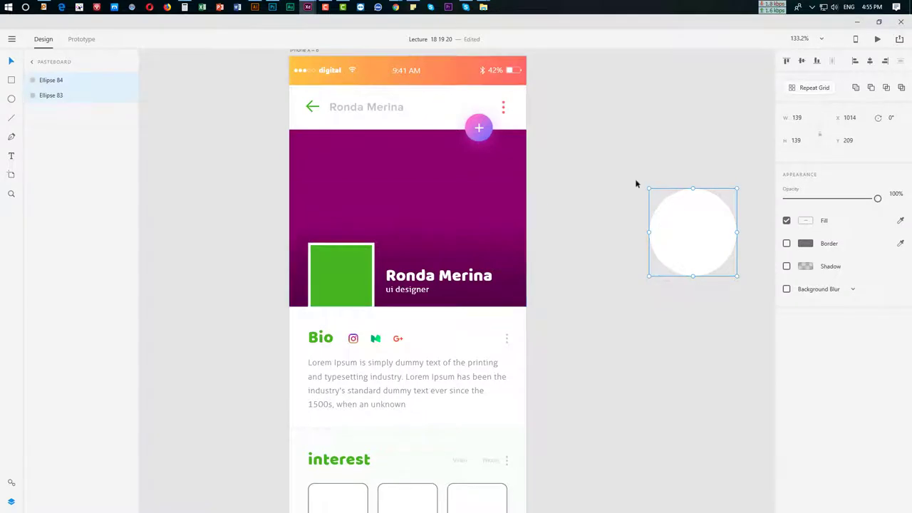
pyautogui.hotkey('ctrl', 'z')
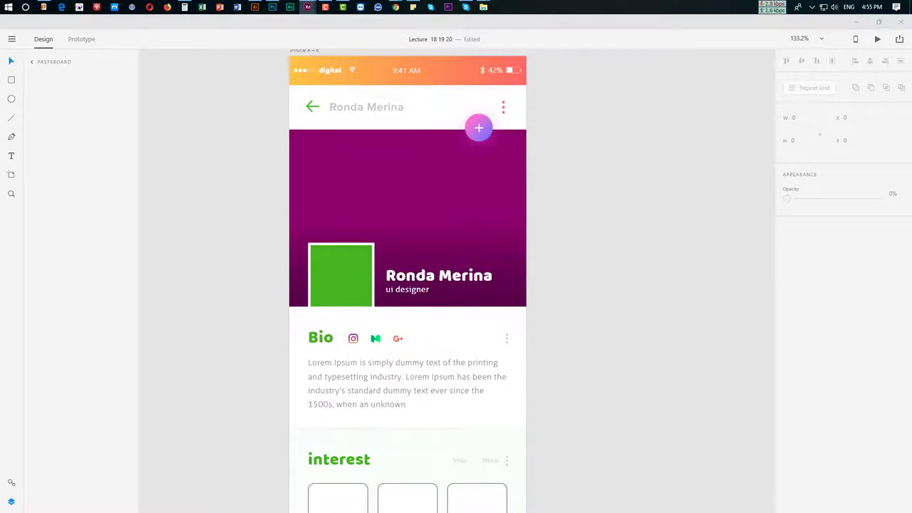
# - Switch to File Explorer and fill the green profile square with meg_bitton_25.jpg and the purple cover with the teen-girl-wearing-white-dress image
pyautogui.hotkey('alt', 'Tab')
pyautogui.moveTo(901, 114); pyautogui.dragTo(580, 103)
pyautogui.click(318, 264)
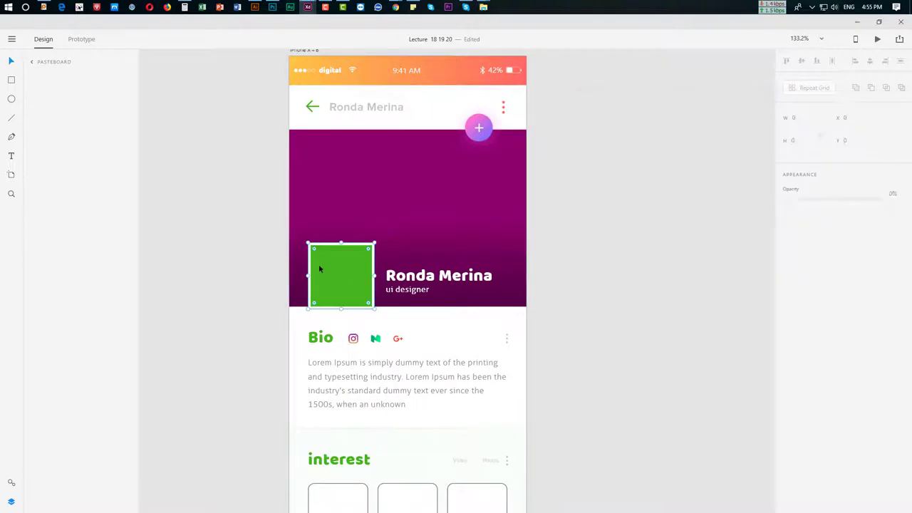
pyautogui.hotkey('alt', 'Tab')
pyautogui.moveTo(901, 100); pyautogui.dragTo(852, 126)
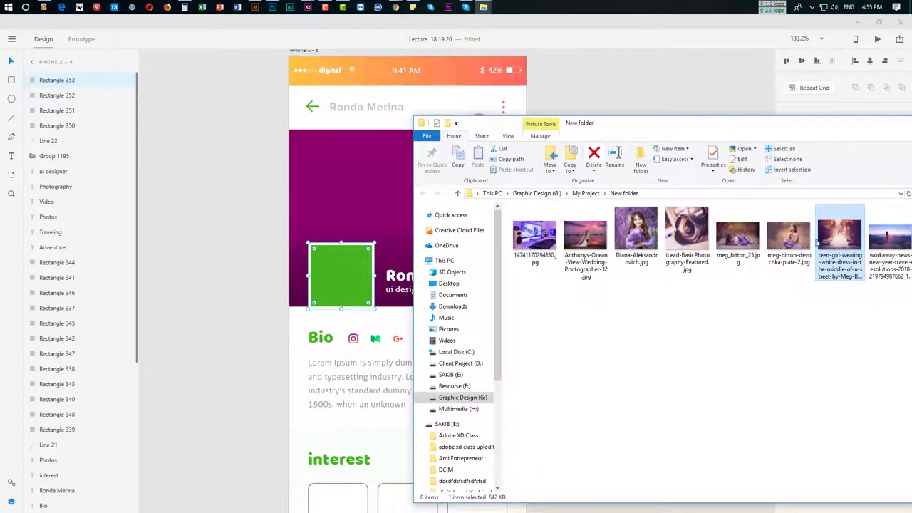
pyautogui.click(730, 242)
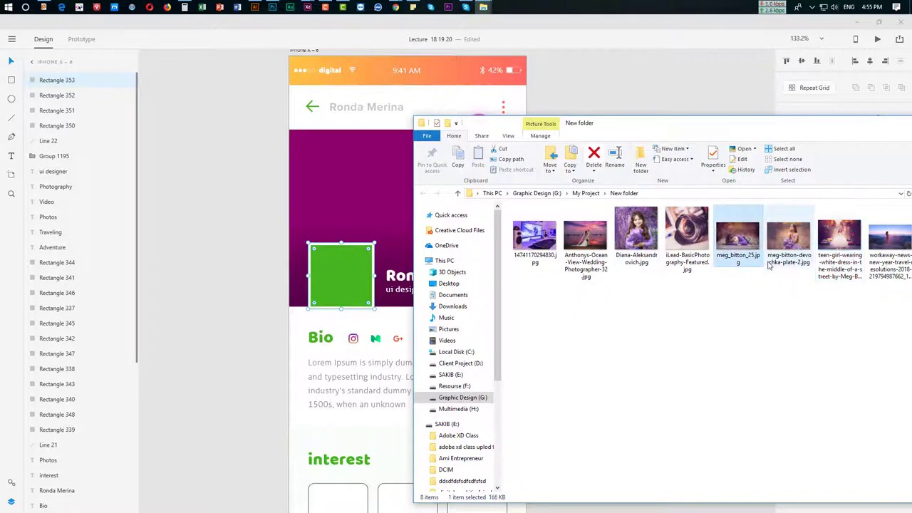
pyautogui.moveTo(744, 239); pyautogui.dragTo(341, 288)
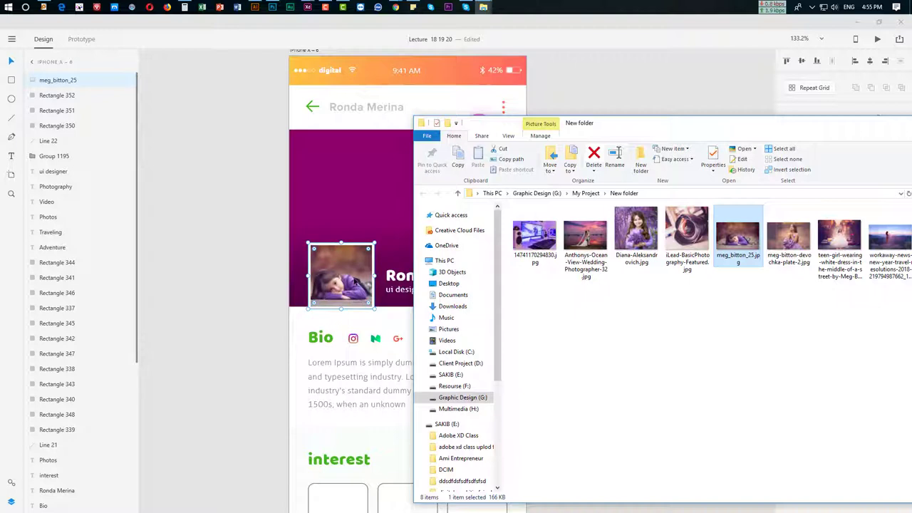
pyautogui.moveTo(839, 248); pyautogui.dragTo(364, 156)
pyautogui.click(285, 255)
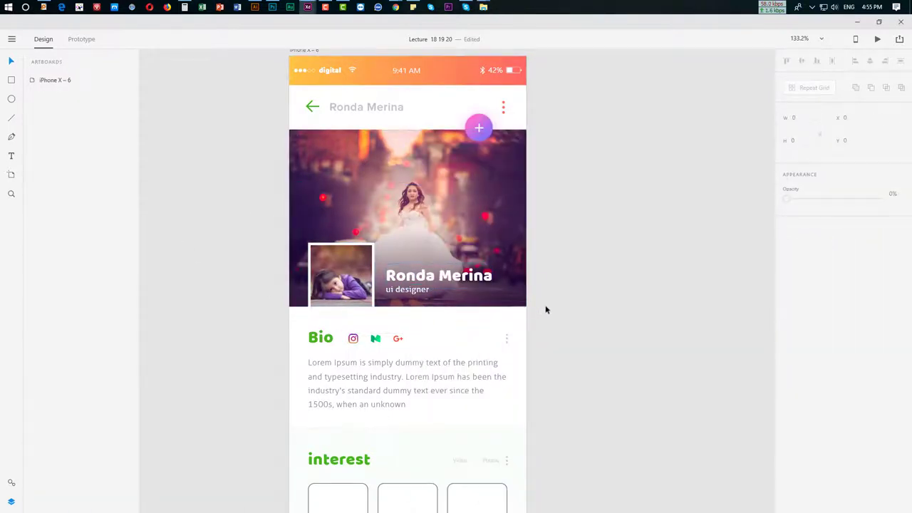
# - Fill the Traveling card with Anthonys-Ocean-View-Wedding-Photographer-32.jpg from the File Explorer folder
pyautogui.scroll(-1, 475, 285)
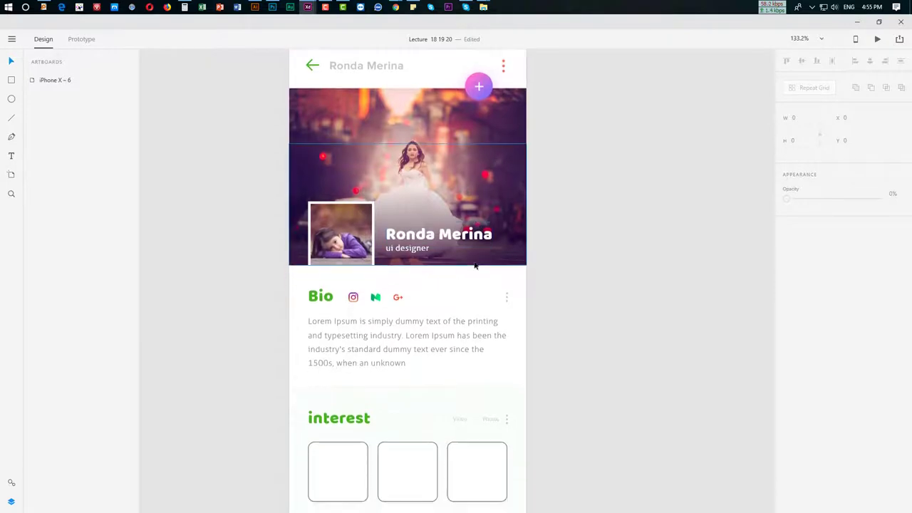
pyautogui.scroll(-1, 528, 266)
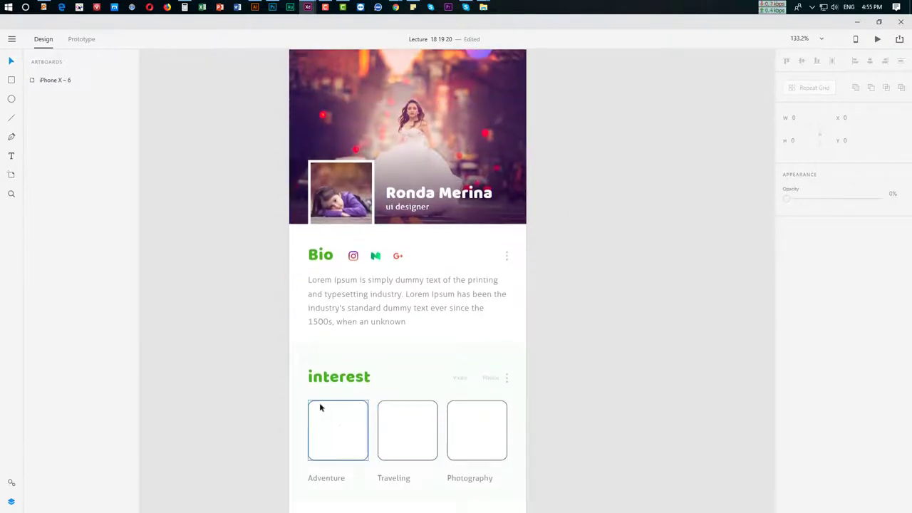
pyautogui.hotkey('alt', 'Tab')
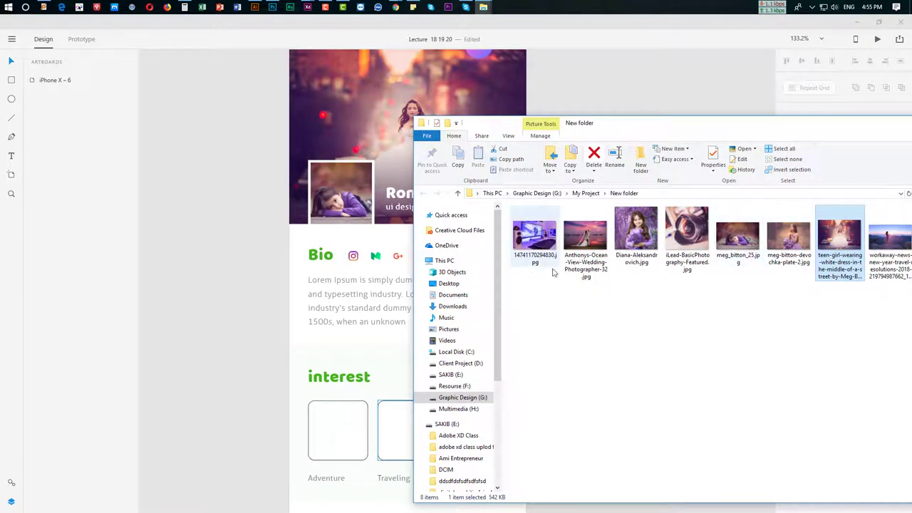
pyautogui.click(585, 242)
pyautogui.moveTo(584, 242); pyautogui.dragTo(394, 427)
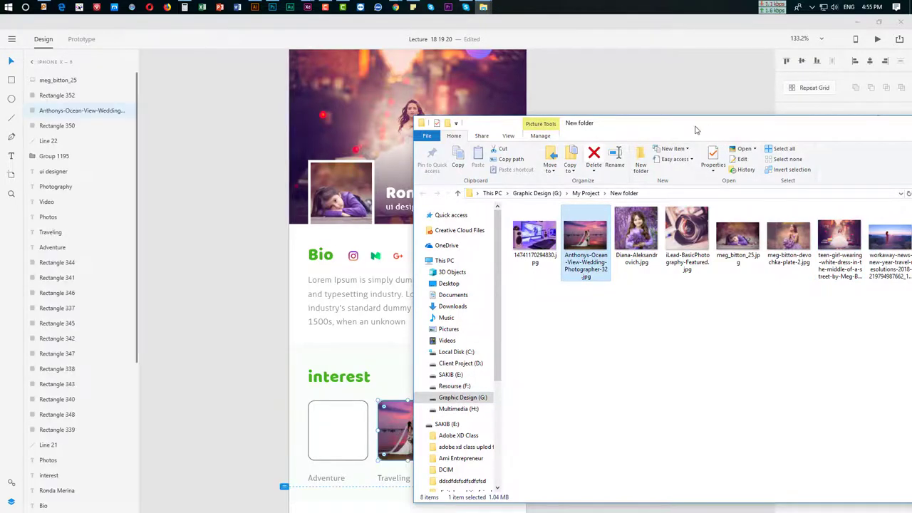
# - Fill the Adventure card with the workaway-news-new-year-travel-resolutions image and the Photography card with iLead-BasicPhotography-Featured.jpg
pyautogui.moveTo(697, 127); pyautogui.dragTo(611, 35)
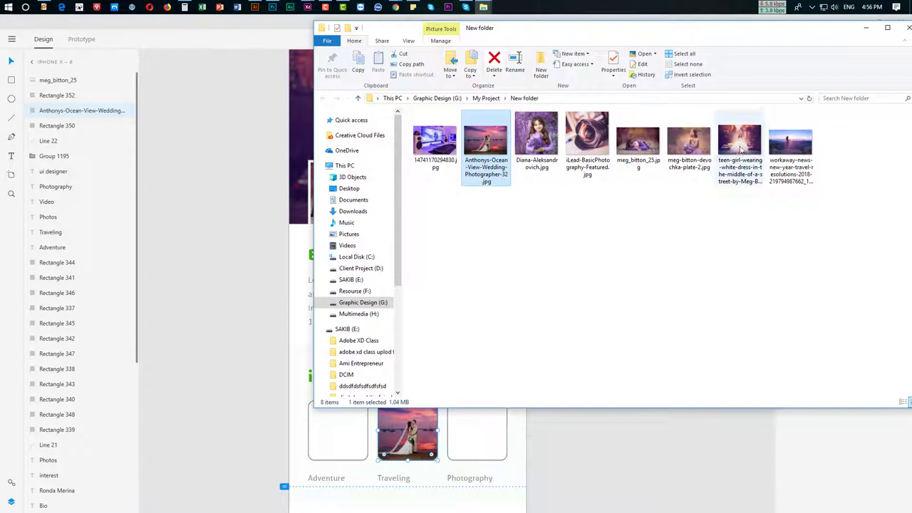
pyautogui.moveTo(790, 150); pyautogui.dragTo(341, 463)
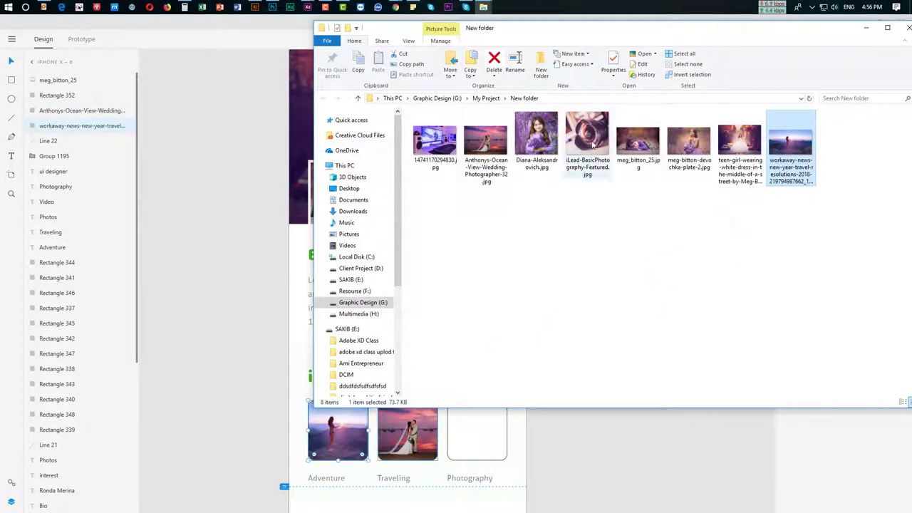
pyautogui.moveTo(588, 153); pyautogui.dragTo(468, 447)
pyautogui.click(576, 441)
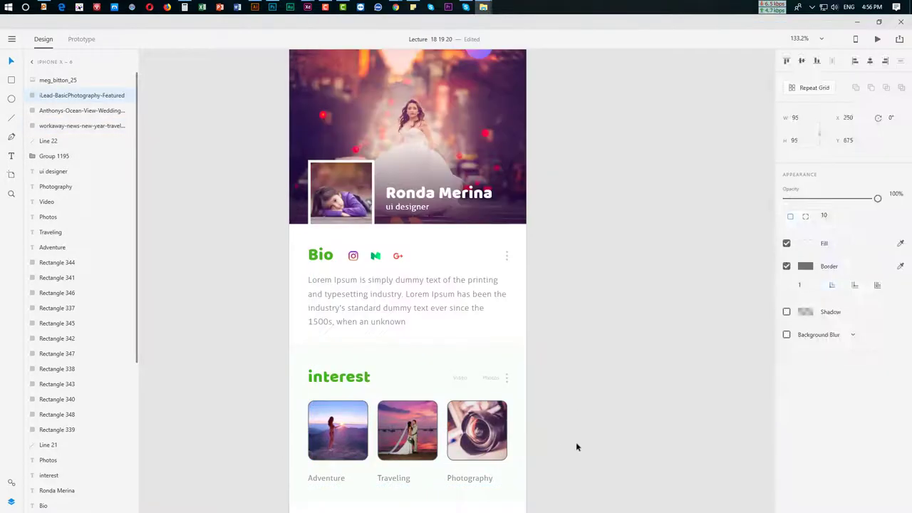
# - Remove the borders from the Adventure, Traveling and Photography image cards together
pyautogui.scroll(3, 576, 442)
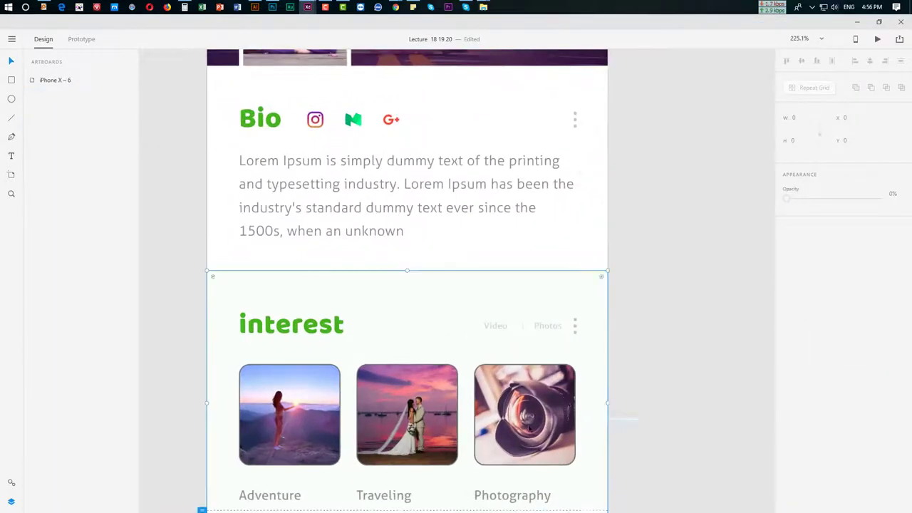
pyautogui.moveTo(643, 422); pyautogui.dragTo(271, 424)
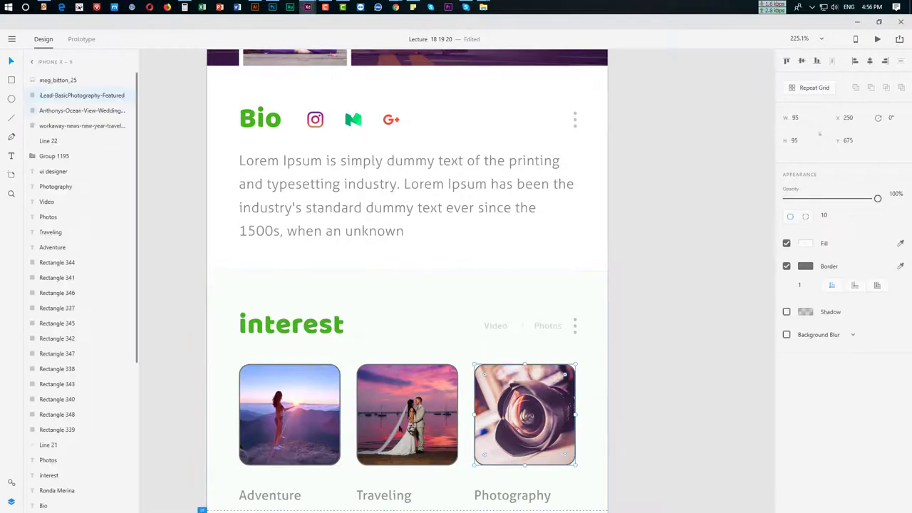
pyautogui.click(786, 266)
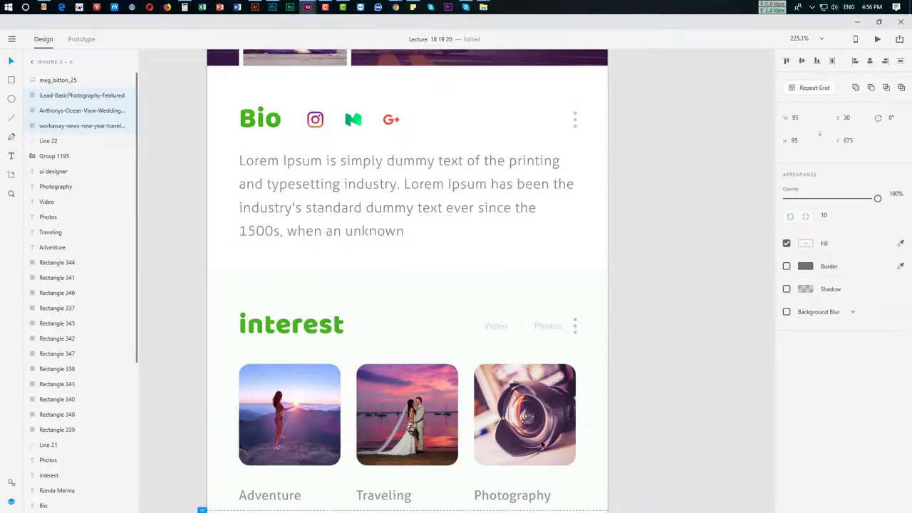
# - Draw a borderless ellipse about 73 by 28 over the Photography image's lower edge and fill it purple, HSB 286, 100, 100
pyautogui.scroll(-1, 522, 420)
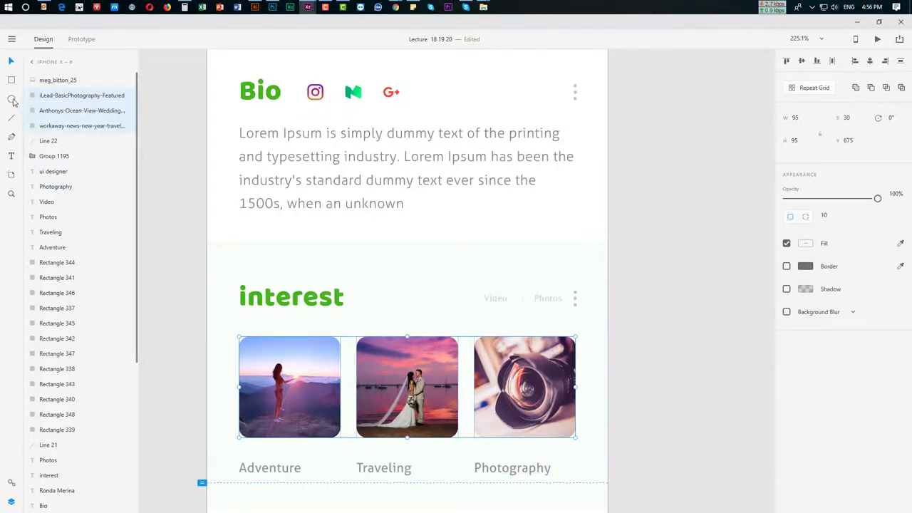
pyautogui.click(12, 99)
pyautogui.moveTo(484, 416); pyautogui.dragTo(563, 447)
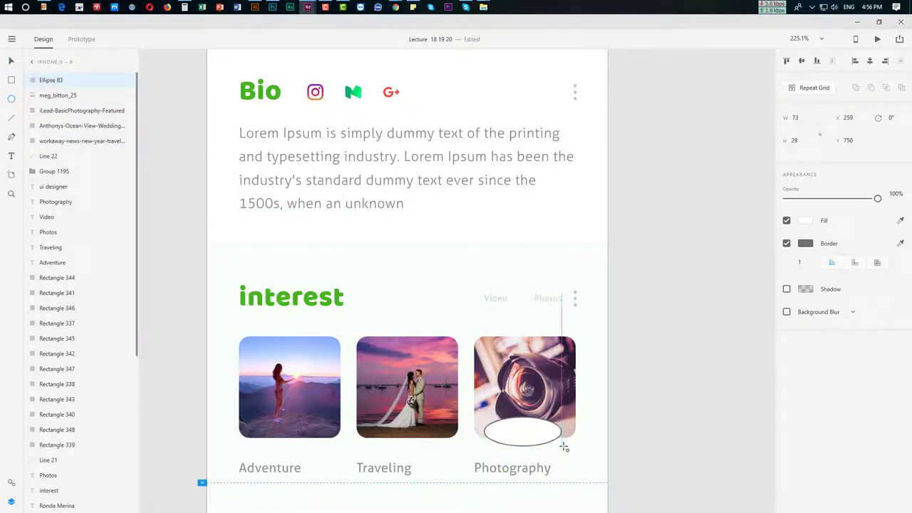
pyautogui.click(786, 242)
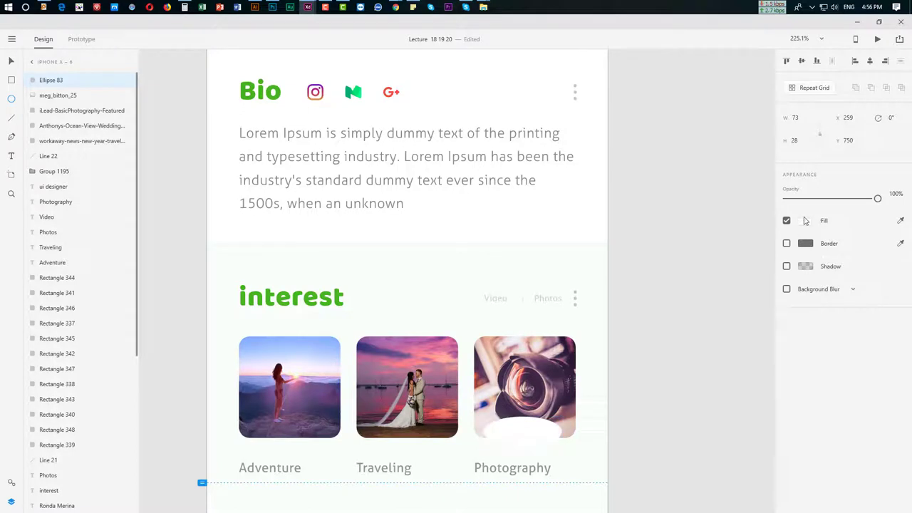
pyautogui.click(805, 221)
pyautogui.moveTo(753, 188)
pyautogui.mouseDown()
pyautogui.moveTo(749, 152)
pyautogui.moveTo(759, 182)
pyautogui.mouseUp()
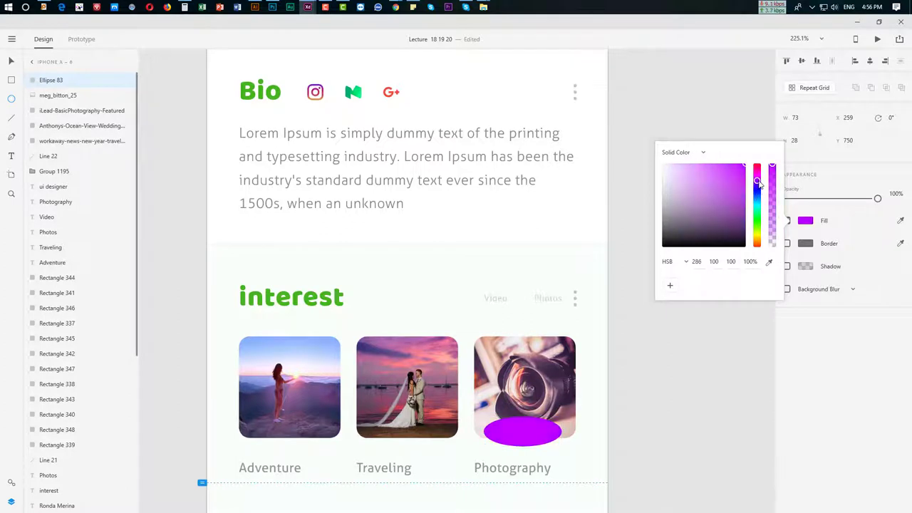
# - Send the purple ellipse on the Photography image to the back of the artboard
pyautogui.click(534, 431)
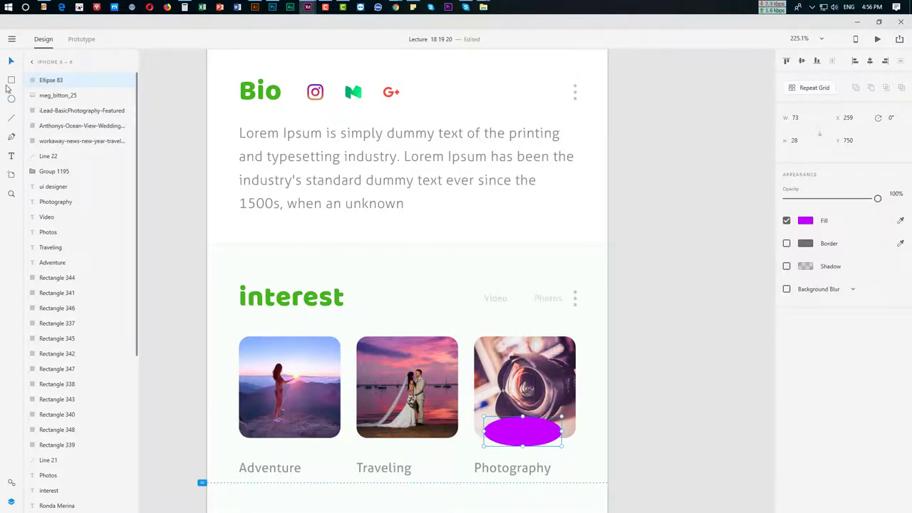
pyautogui.rightClick(539, 434)
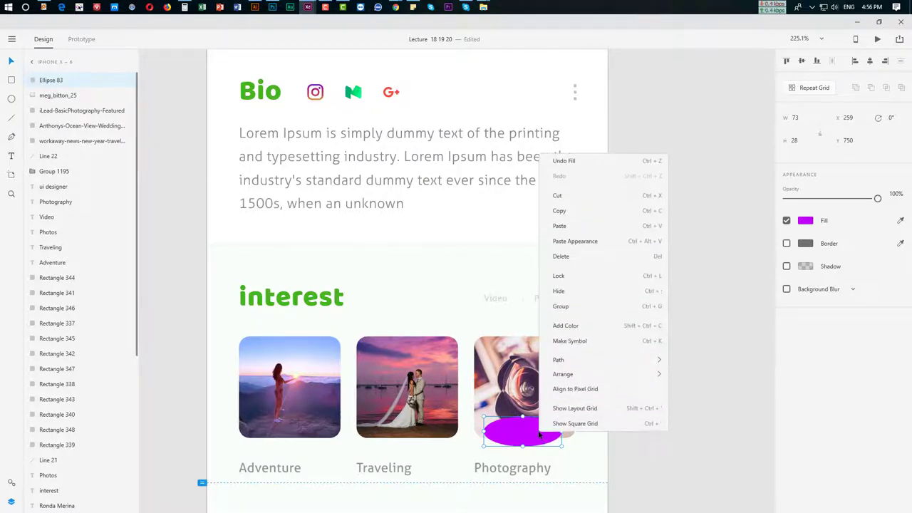
pyautogui.moveTo(573, 374)
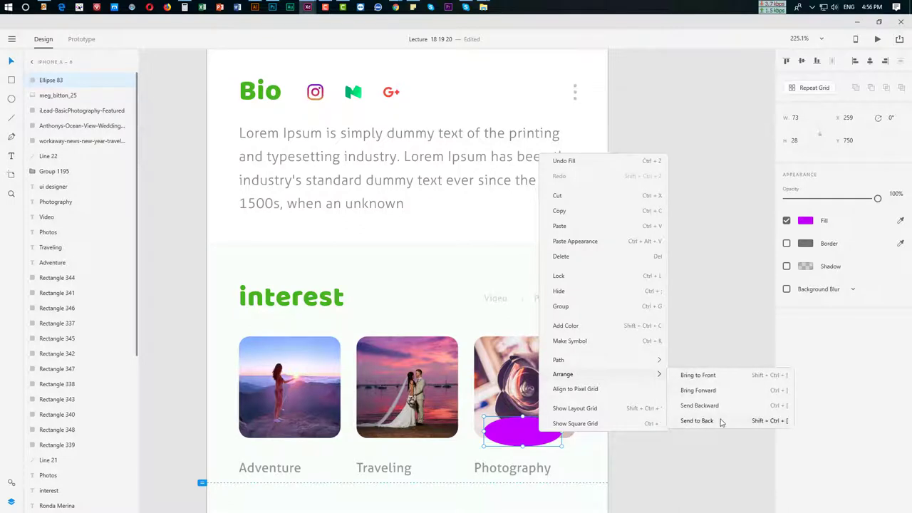
pyautogui.click(782, 422)
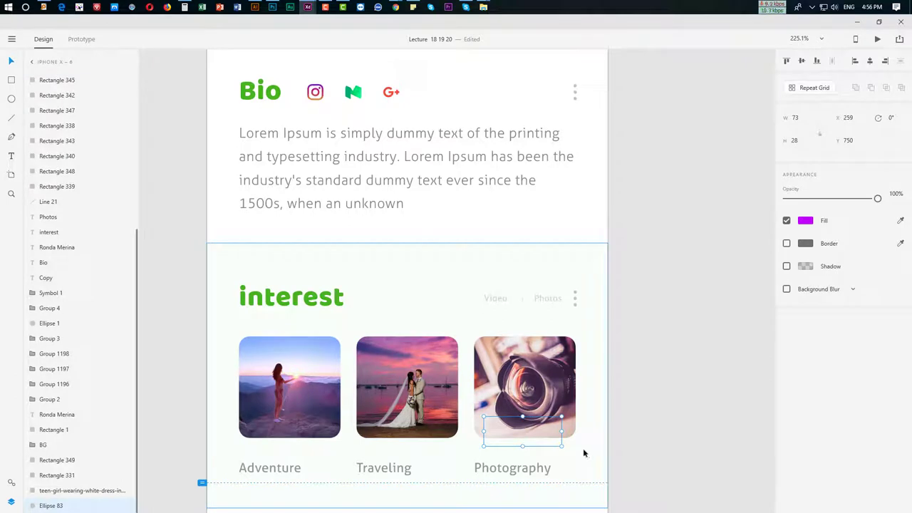
pyautogui.scroll(-2, 584, 441)
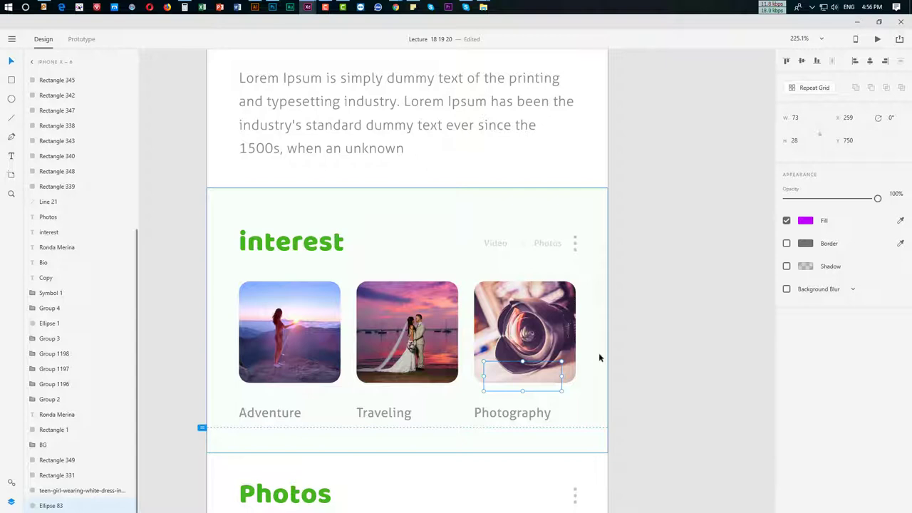
# - Bring the purple ellipse forward in front of the interest section background and apply an Object Blur of 5
pyautogui.hotkey('ctrl', ']')
pyautogui.hotkey('ctrl', ']')
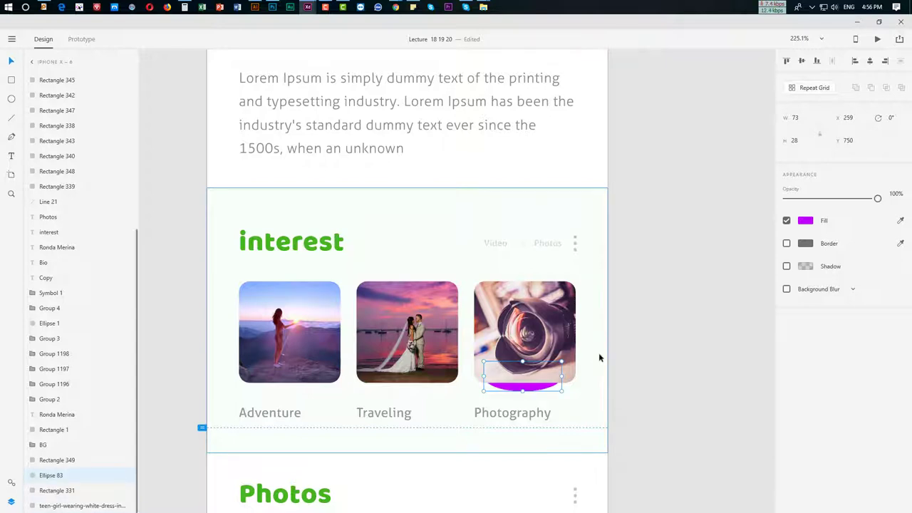
pyautogui.click(823, 293)
pyautogui.click(810, 321)
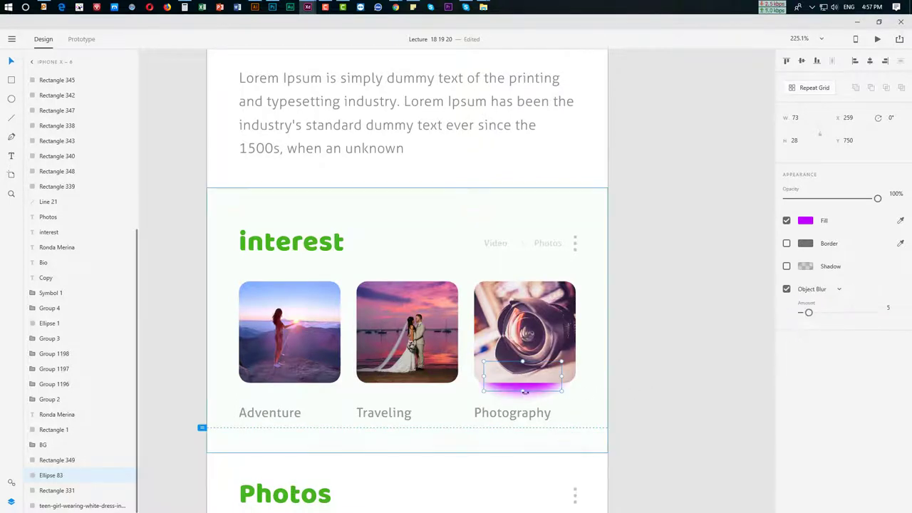
# - Move the blurred ellipse up to Y 744 and set its fill to HSB 274, 100, 100 at 60% opacity
pyautogui.moveTo(526, 389); pyautogui.dragTo(525, 381)
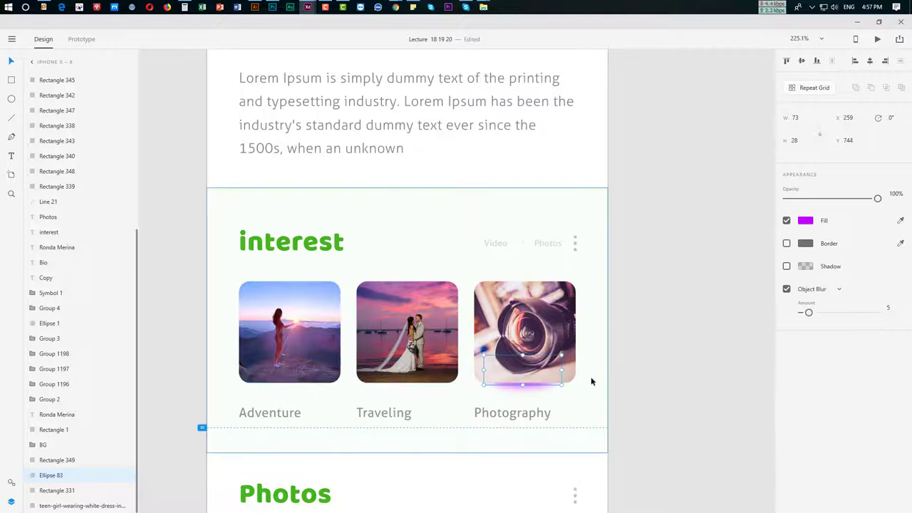
pyautogui.click(805, 221)
pyautogui.moveTo(774, 184)
pyautogui.mouseDown()
pyautogui.moveTo(758, 224)
pyautogui.moveTo(757, 187)
pyautogui.mouseUp()
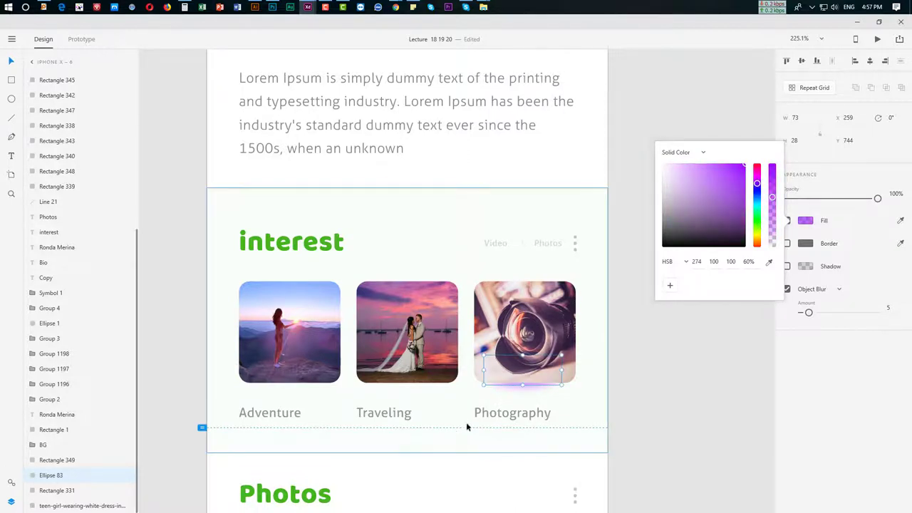
# - Duplicate the blurred purple ellipse so one sits beneath the Adventure image and one beneath the Traveling image
pyautogui.moveTo(530, 386); pyautogui.dragTo(293, 385)
pyautogui.click(533, 389)
pyautogui.click(729, 391)
pyautogui.scroll(-5, 601, 393)
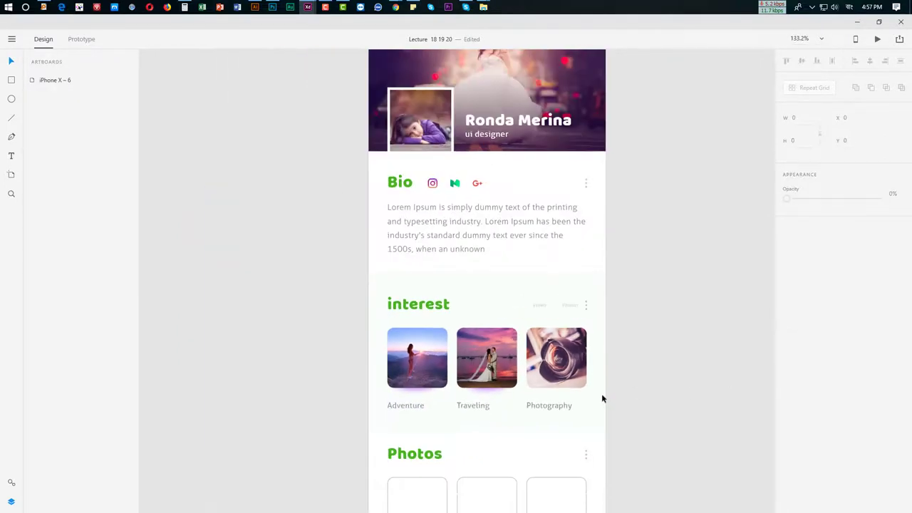
# - Draw a circle about 136 by 136 on the empty pasteboard beside the artboard
pyautogui.scroll(3, 592, 368)
pyautogui.scroll(3, 698, 407)
pyautogui.hscroll(2, 626, 386)
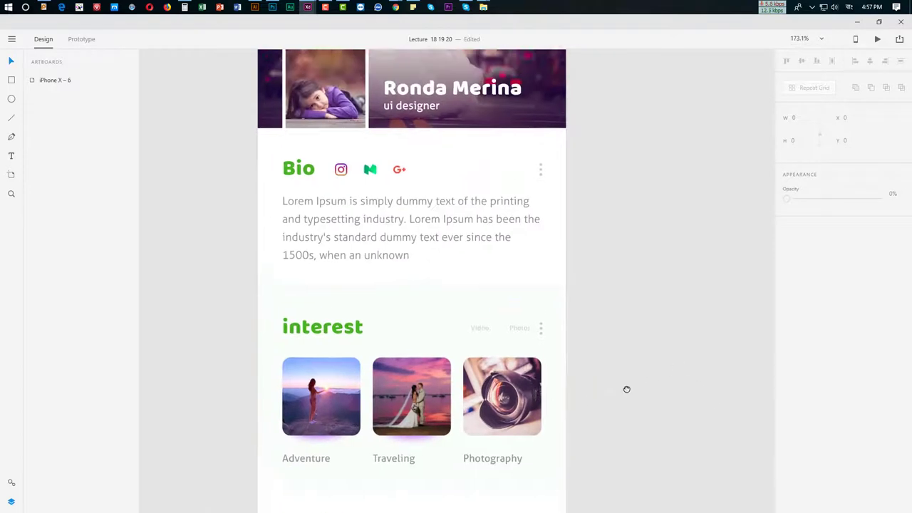
pyautogui.scroll(1, 569, 407)
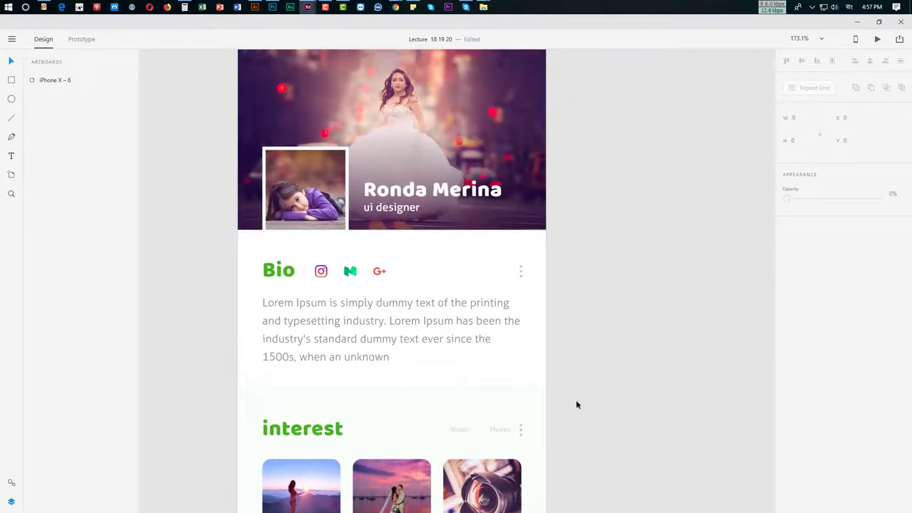
pyautogui.hscroll(2, 563, 378)
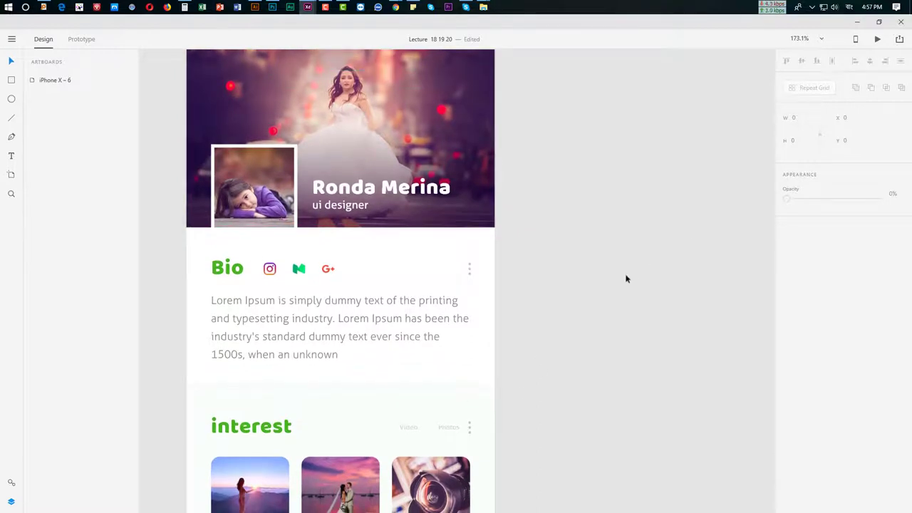
pyautogui.scroll(1, 626, 279)
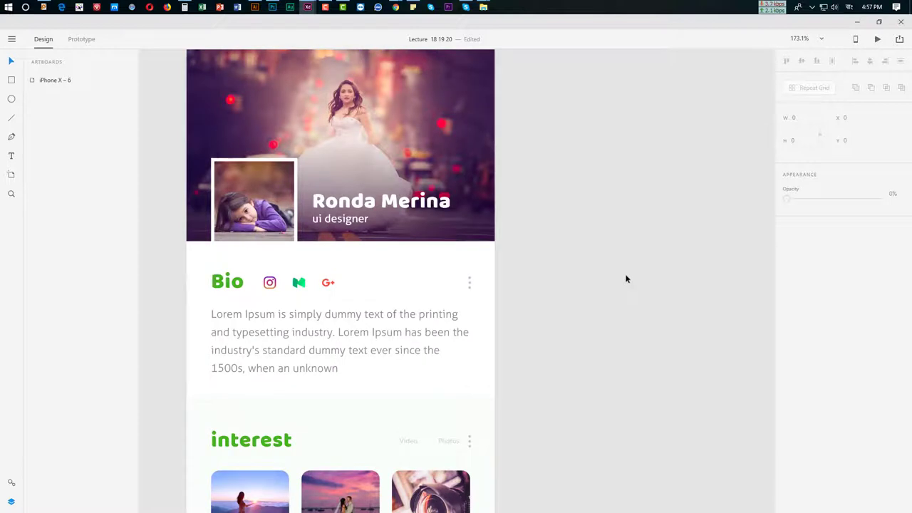
pyautogui.click(12, 99)
pyautogui.hscroll(3, 617, 232)
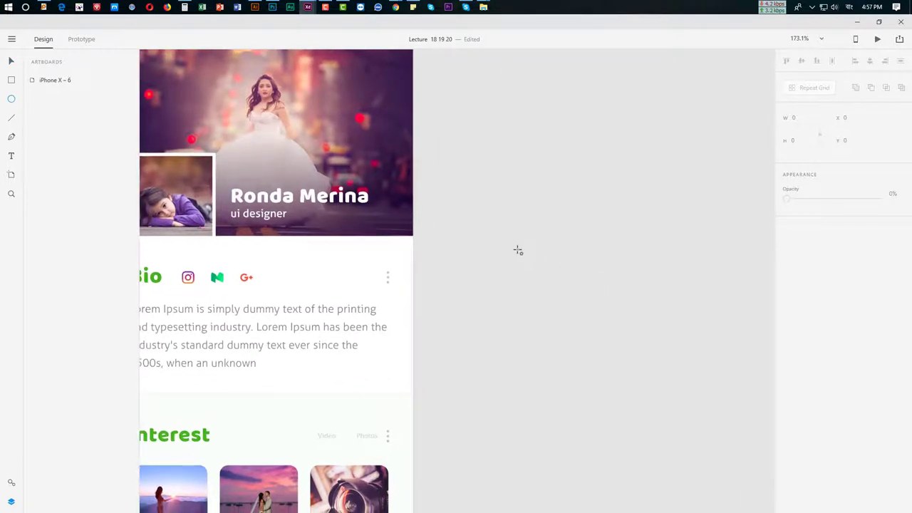
pyautogui.moveTo(510, 245); pyautogui.dragTo(564, 299)
pyautogui.moveTo(584, 336); pyautogui.dragTo(622, 370)
pyautogui.press('v')
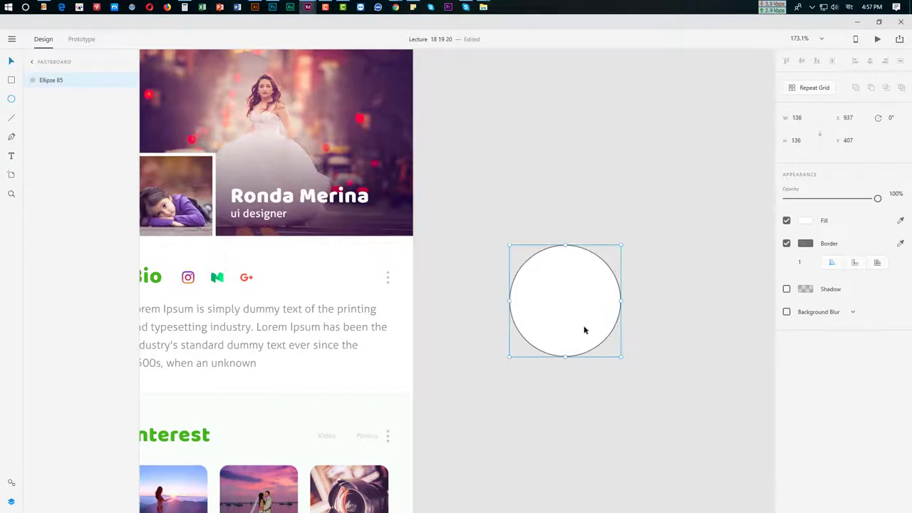
# - Duplicate the circle directly above the original and remove the border from the lower circle
pyautogui.keyDown('alt'); pyautogui.moveTo(584, 330); pyautogui.dragTo(565, 146); pyautogui.keyUp('alt')
pyautogui.click(584, 328)
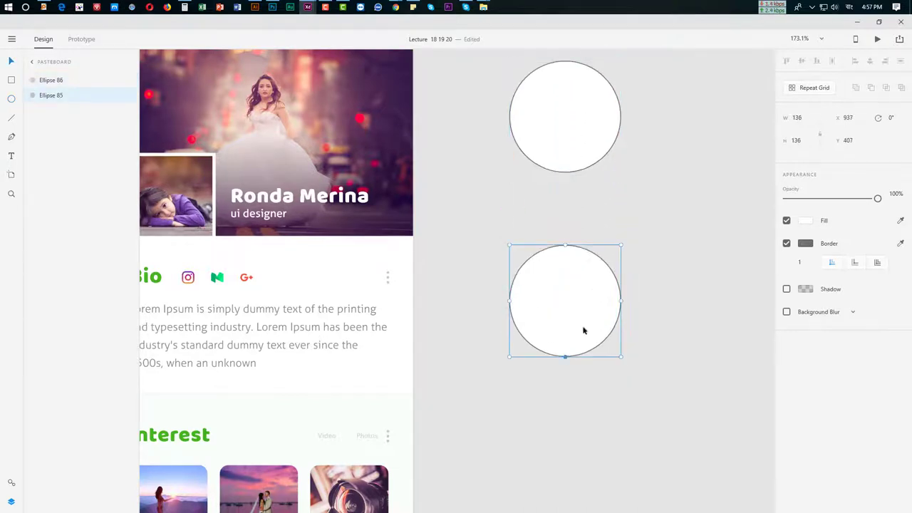
pyautogui.click(786, 242)
pyautogui.click(568, 314)
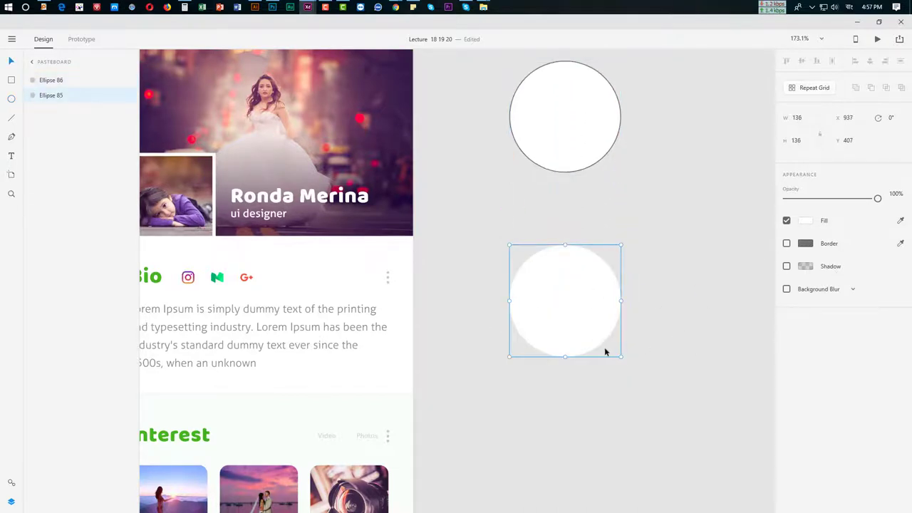
# - Switch to File Explorer and fill the lower circle with the teen-girl-wearing-white-dress image from New folder
pyautogui.scroll(-3, 604, 347)
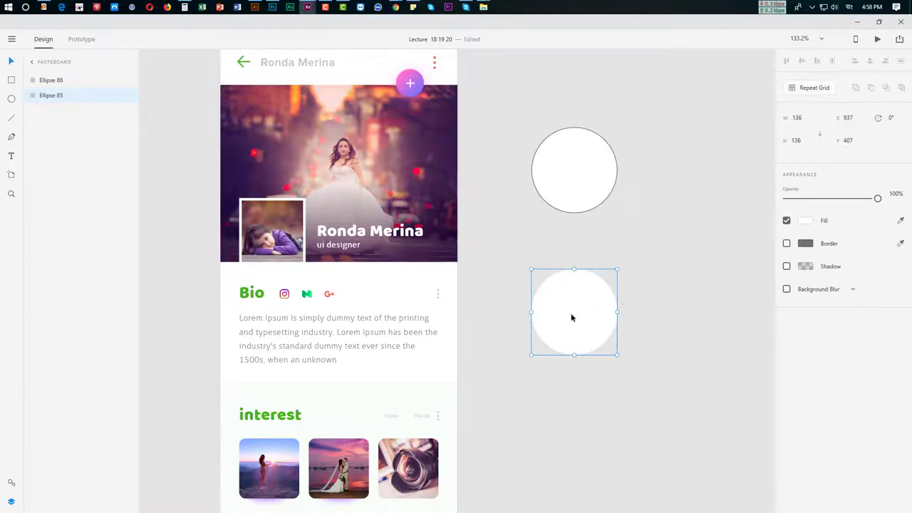
pyautogui.hotkey('alt', 'Tab')
pyautogui.hotkey('alt', 'Tab')
pyautogui.hotkey('alt', 'Tab')
pyautogui.moveTo(657, 34); pyautogui.dragTo(227, 117)
pyautogui.moveTo(304, 236); pyautogui.dragTo(605, 346)
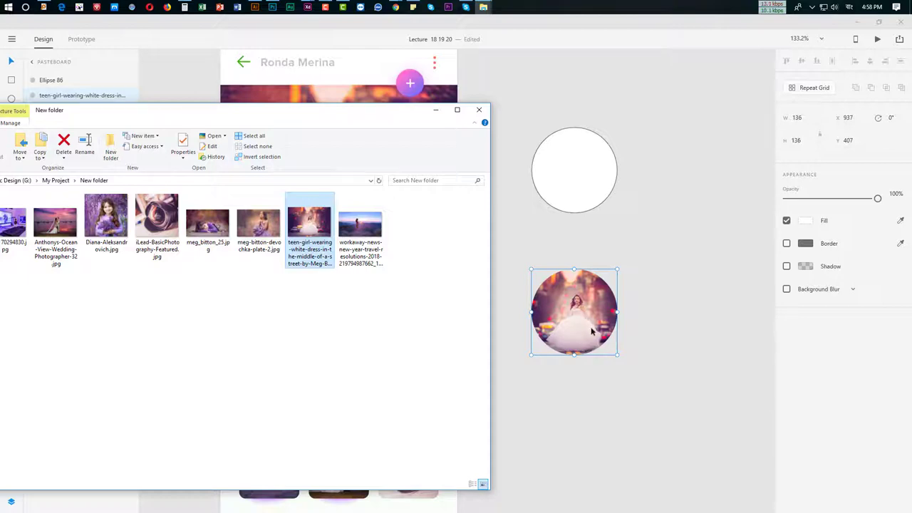
# - Undo the image fill of the lower circle
pyautogui.hotkey('alt', 'Up')
pyautogui.press('Delete')
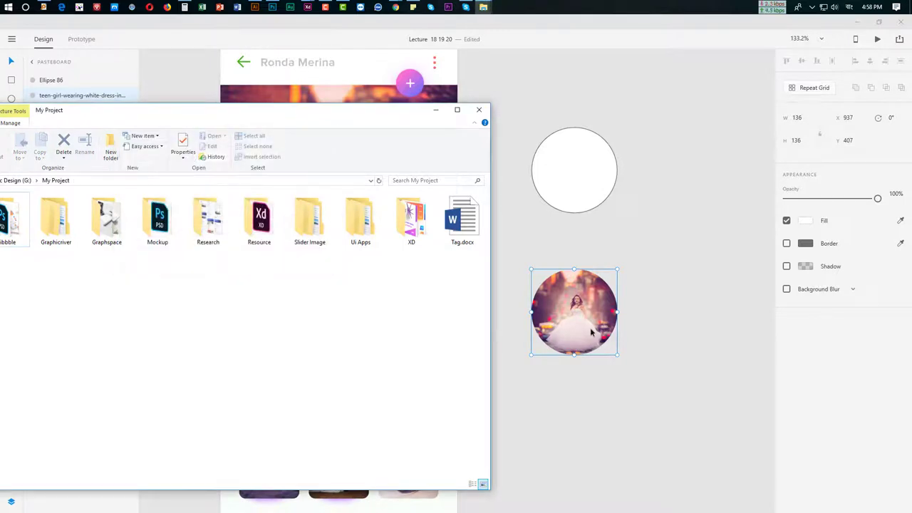
pyautogui.click(656, 326)
pyautogui.hotkey('ctrl', 'z')
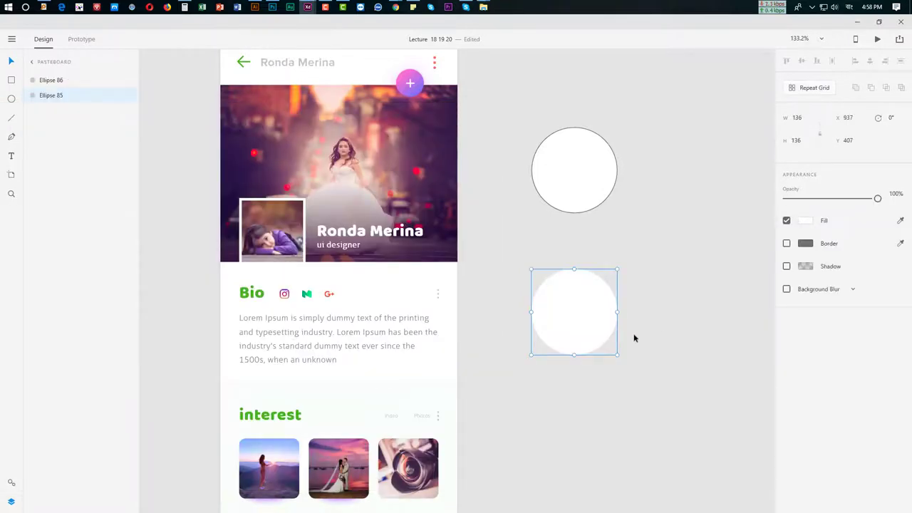
# - Place the teen-girl-wearing-white-dress image from File Explorer's image folder as a separate picture on the empty pasteboard below the circles
pyautogui.hotkey('alt', 'Tab')
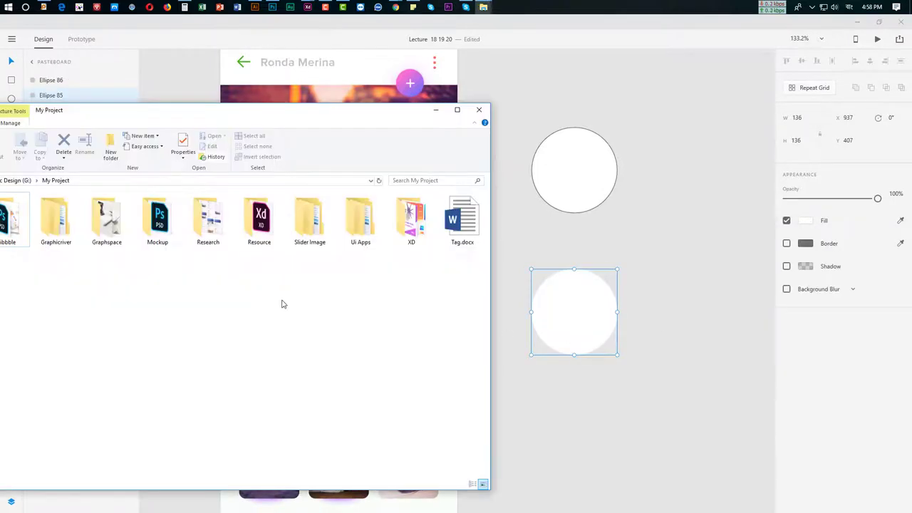
pyautogui.doubleClick(315, 235)
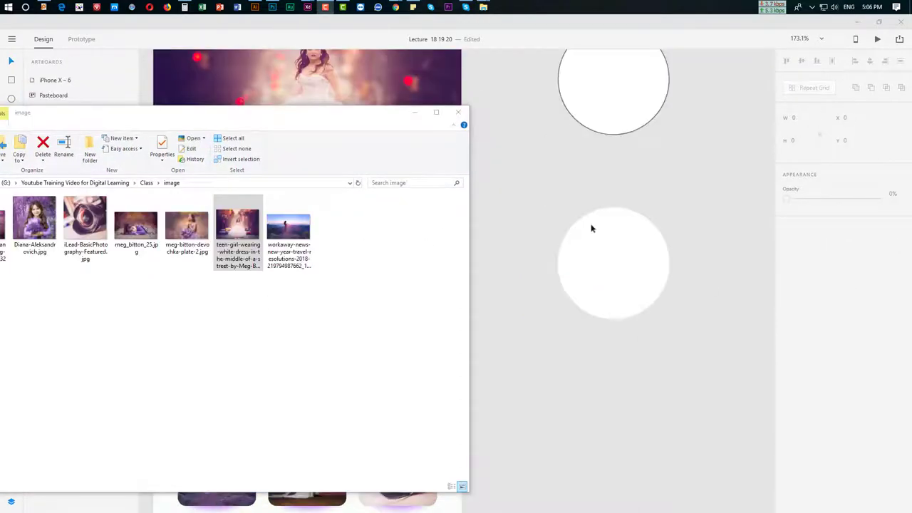
pyautogui.click(237, 228)
pyautogui.moveTo(237, 228); pyautogui.dragTo(662, 384)
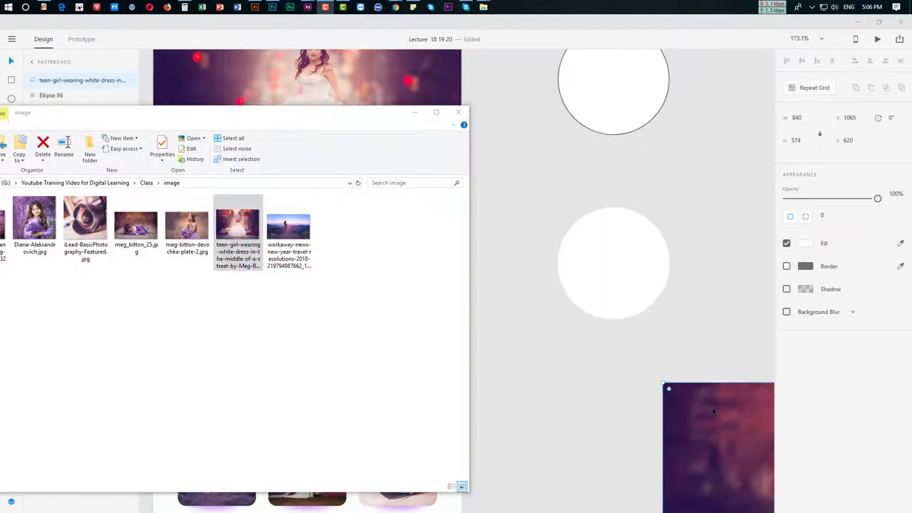
# - Position the placed photo over the lower circle with the bride inside it and scale it to about 488 by 334
pyautogui.moveTo(620, 417); pyautogui.dragTo(300, 319)
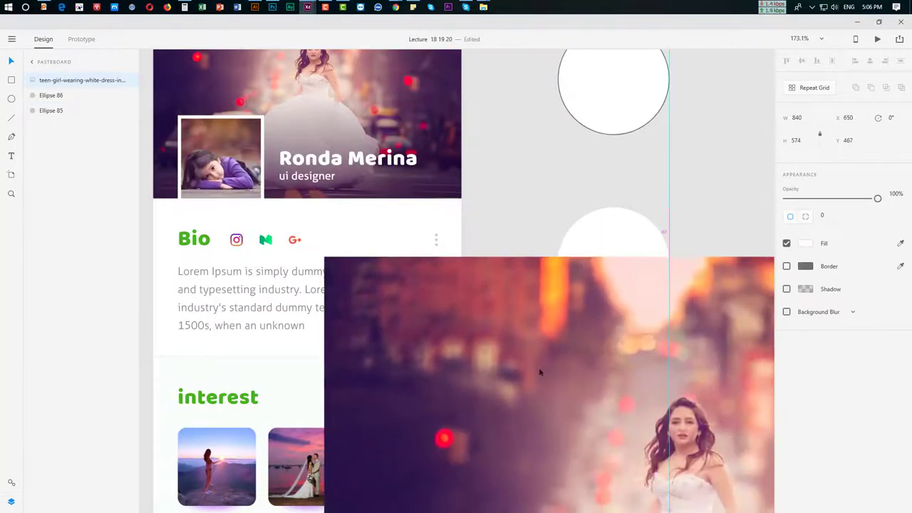
pyautogui.moveTo(702, 456); pyautogui.dragTo(642, 253)
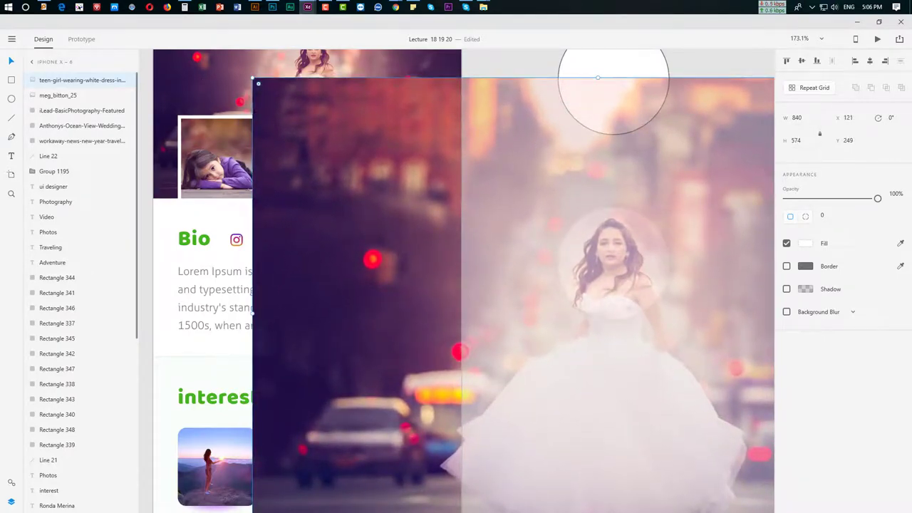
pyautogui.moveTo(250, 74); pyautogui.dragTo(397, 179)
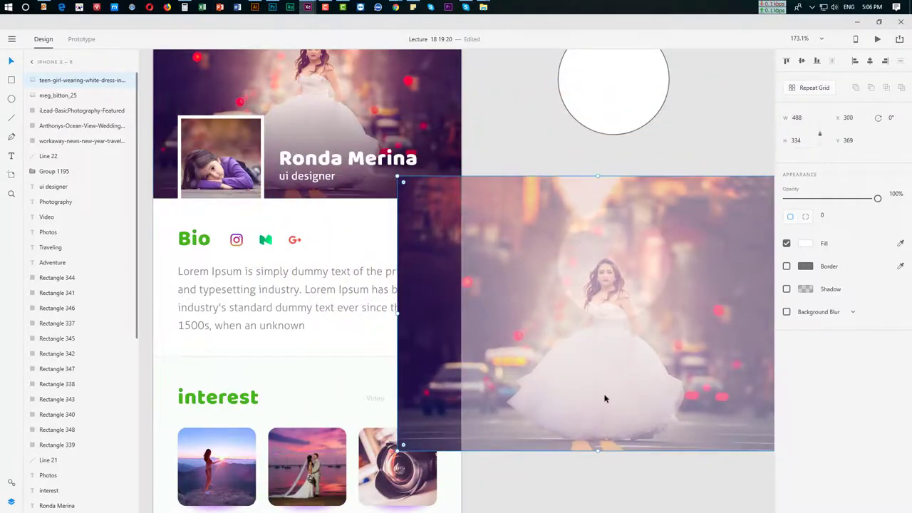
pyautogui.moveTo(605, 397); pyautogui.dragTo(604, 371)
# - Move the photo and the lower circle together onto the artboard and mask the photo with the circle
pyautogui.press('Delete')
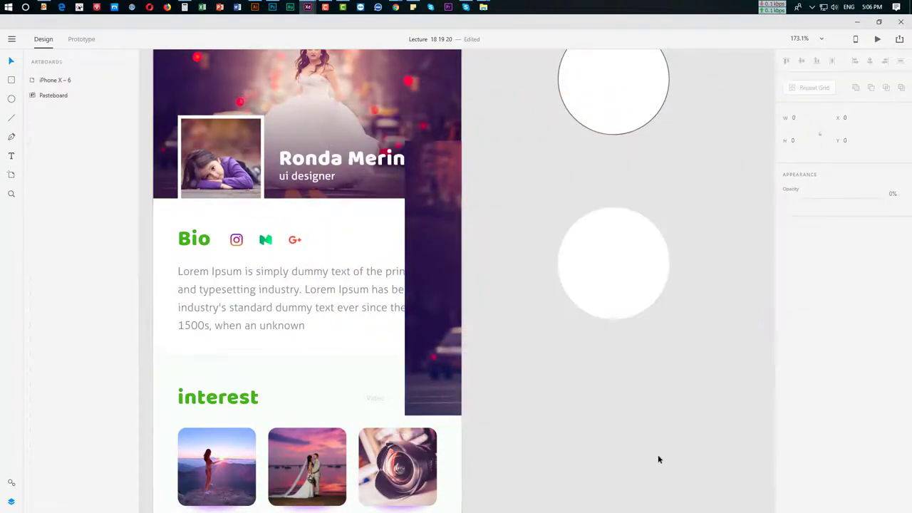
pyautogui.moveTo(504, 116); pyautogui.dragTo(610, 303)
pyautogui.hotkey('ctrl', 'z')
pyautogui.press('Delete')
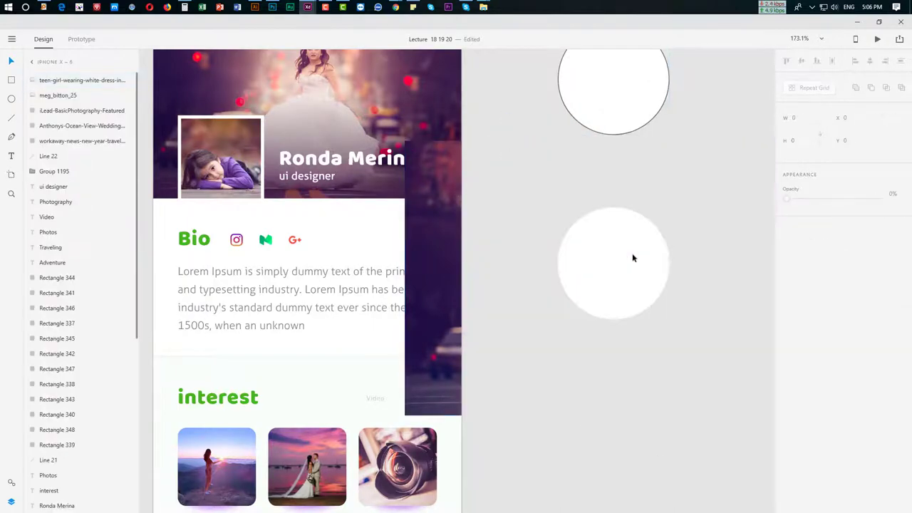
pyautogui.click(622, 278)
pyautogui.hotkey('ctrl', 'z')
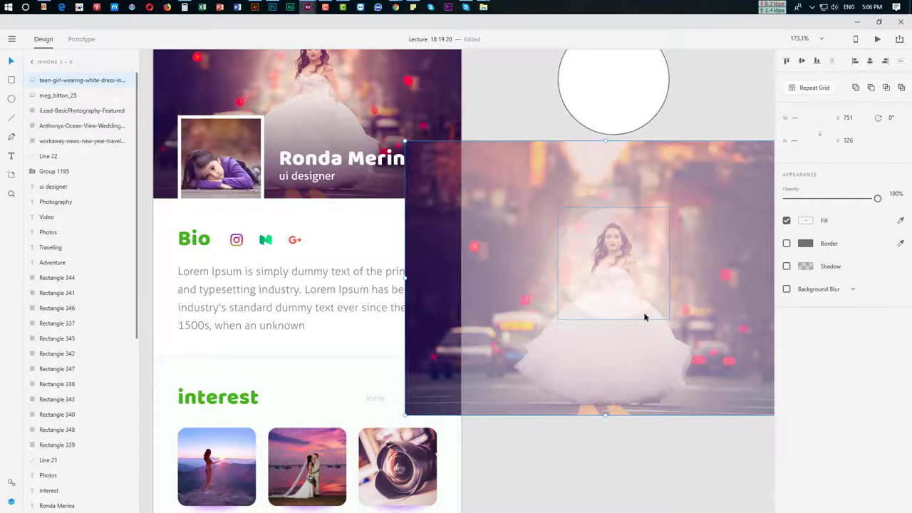
pyautogui.moveTo(643, 317); pyautogui.dragTo(337, 279)
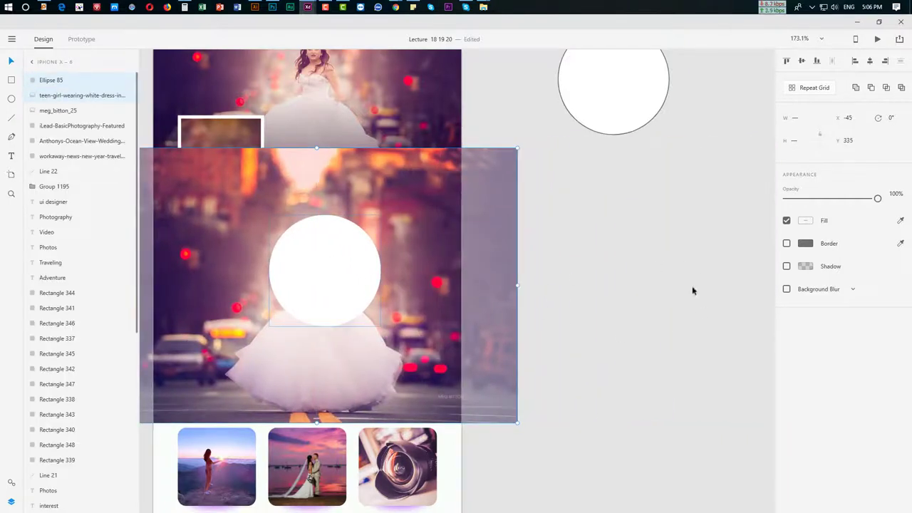
pyautogui.moveTo(384, 314); pyautogui.dragTo(621, 334)
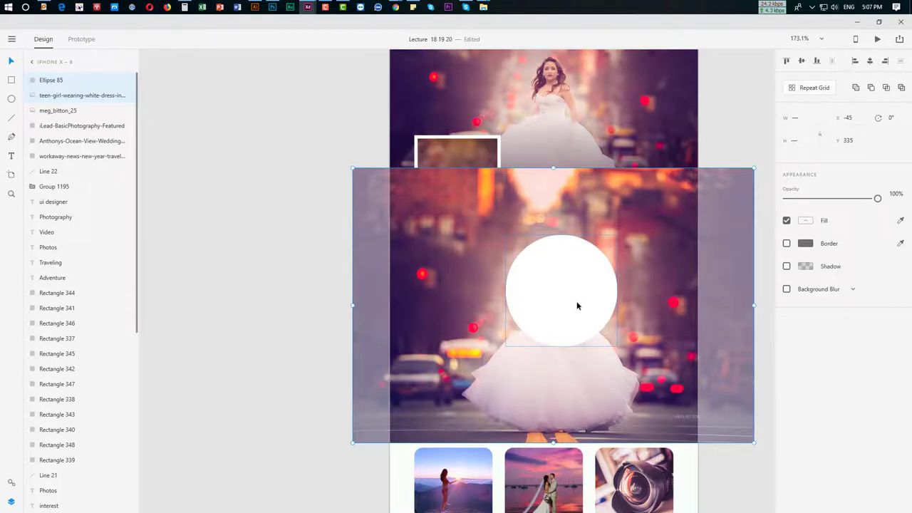
pyautogui.hotkey('ctrl', 'shift', 'm')
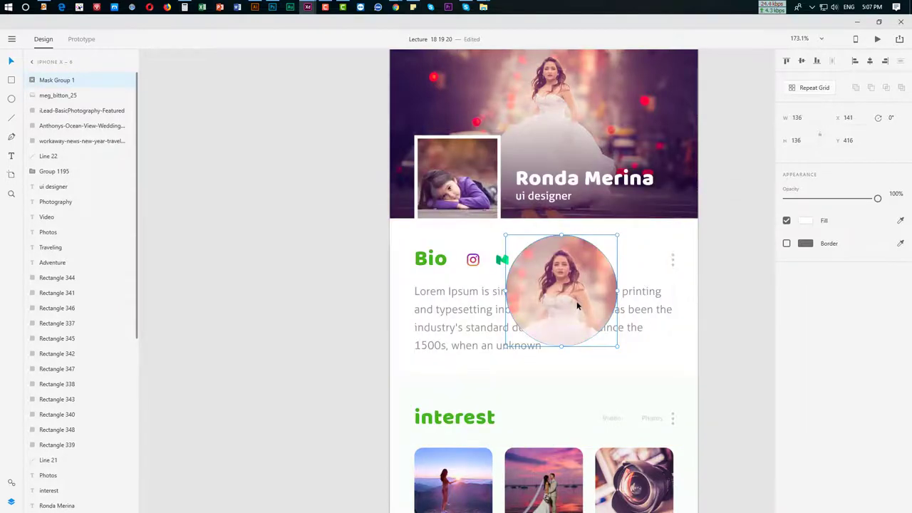
# - Move the circular masked photo down and scale the picture inside the mask to about 402 by 276
pyautogui.scroll(-2, 580, 262)
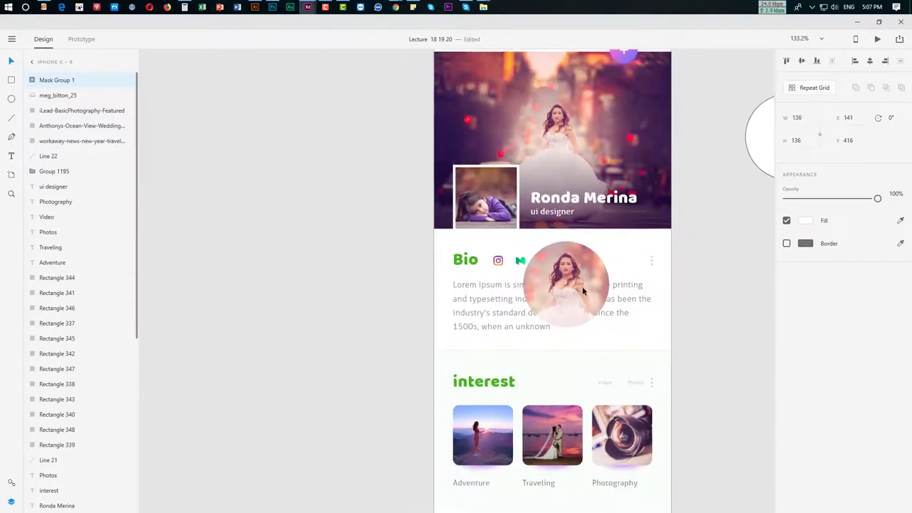
pyautogui.scroll(2, 580, 262)
pyautogui.moveTo(589, 280); pyautogui.dragTo(535, 308)
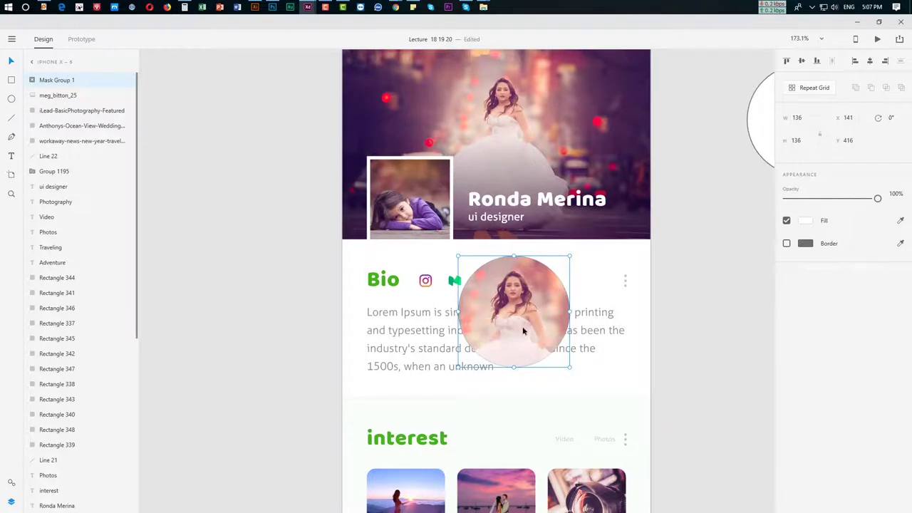
pyautogui.moveTo(519, 319); pyautogui.dragTo(502, 378)
pyautogui.doubleClick(499, 372)
pyautogui.moveTo(691, 232); pyautogui.dragTo(680, 254)
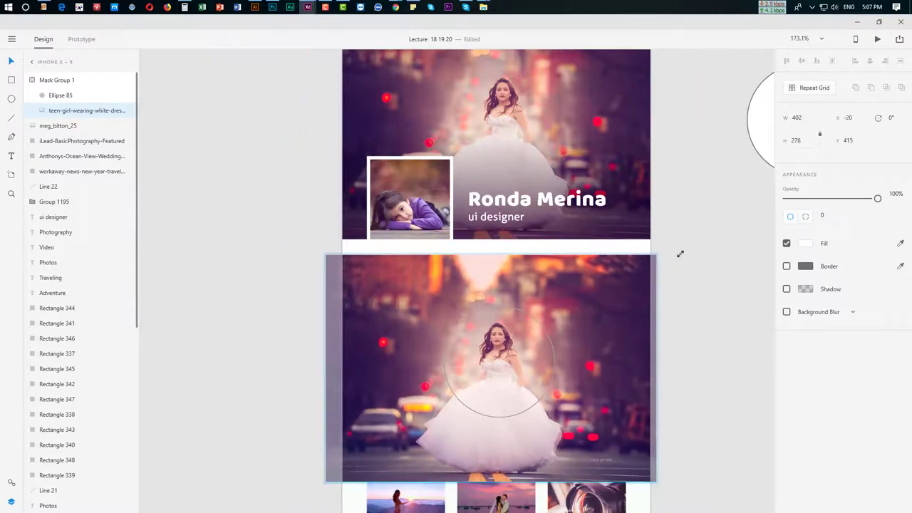
pyautogui.click(673, 355)
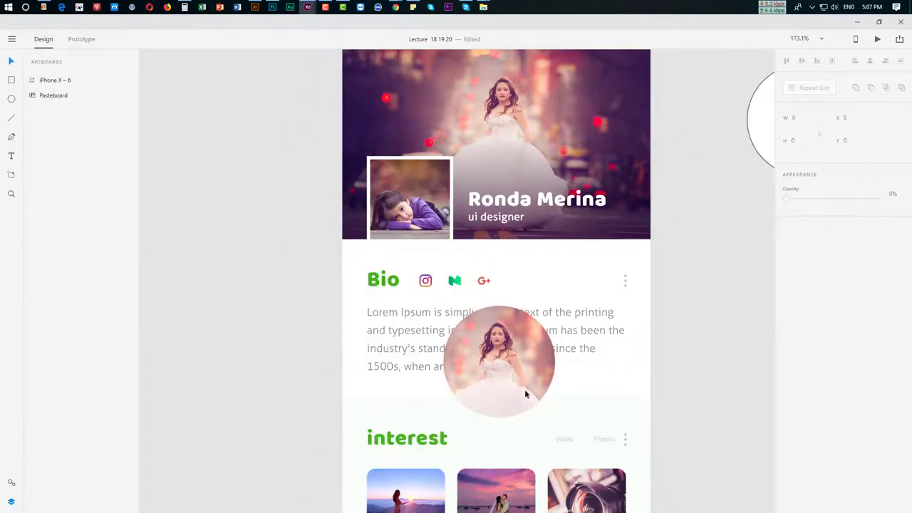
# - Move the masked circle up over the Bio text to X 149, Y 435 and turn on its border
pyautogui.moveTo(524, 393); pyautogui.dragTo(545, 358)
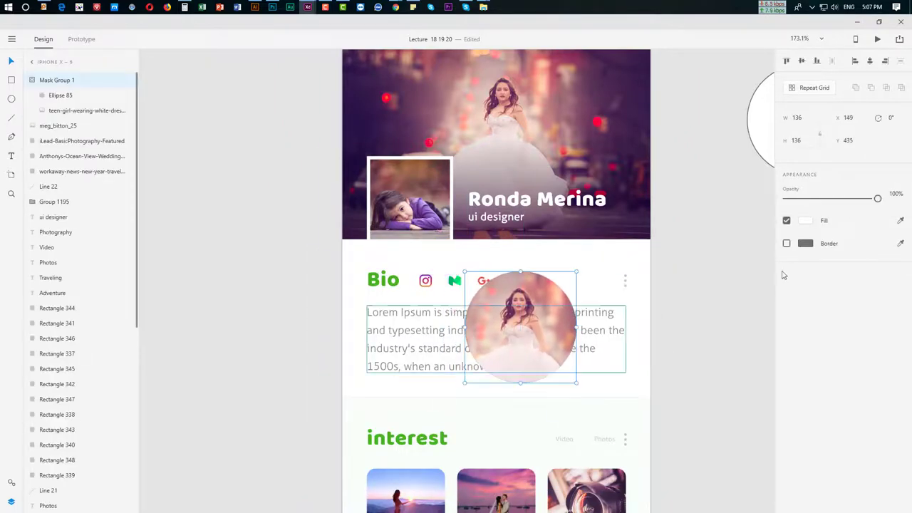
pyautogui.click(786, 243)
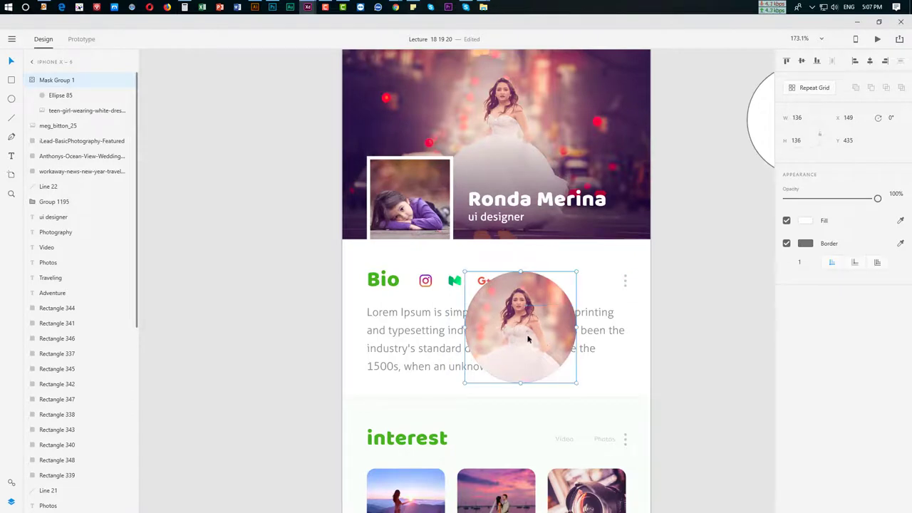
# - Draw a new artboard about 258 by 350 beside the profile screen and move the masked circle onto it at about X 66, Y 85
pyautogui.moveTo(518, 317); pyautogui.dragTo(588, 346)
pyautogui.hscroll(1, 515, 346)
pyautogui.hscroll(5, 514, 346)
pyautogui.scroll(1, 463, 363)
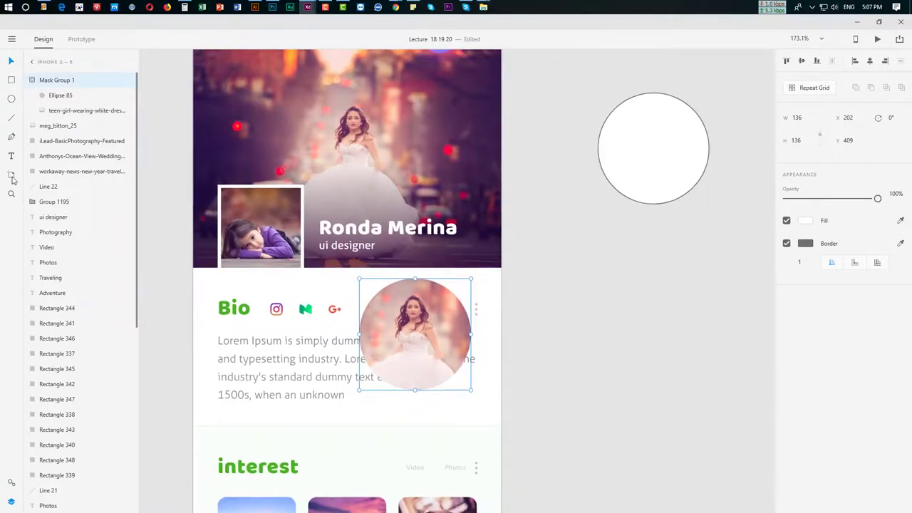
pyautogui.press('a')
pyautogui.moveTo(547, 223); pyautogui.dragTo(661, 404)
pyautogui.moveTo(722, 477); pyautogui.dragTo(759, 507)
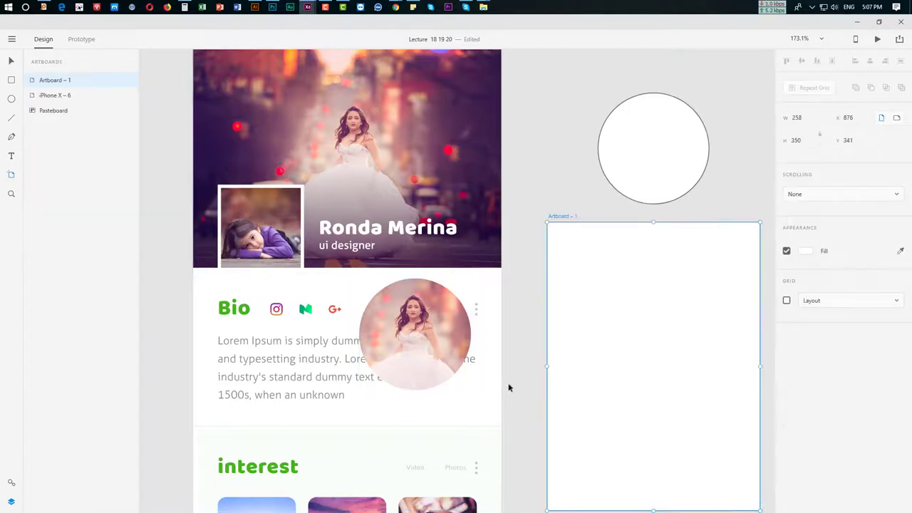
pyautogui.moveTo(415, 321); pyautogui.dragTo(657, 334)
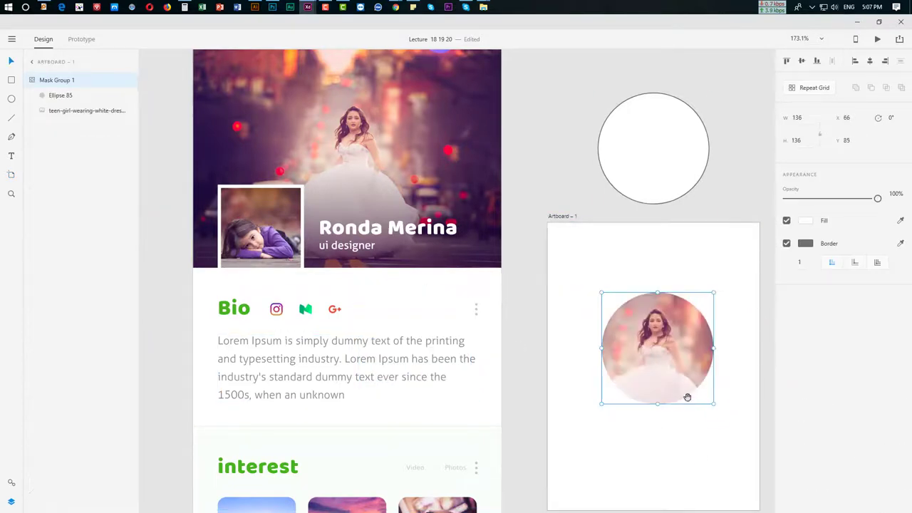
pyautogui.hscroll(3, 689, 395)
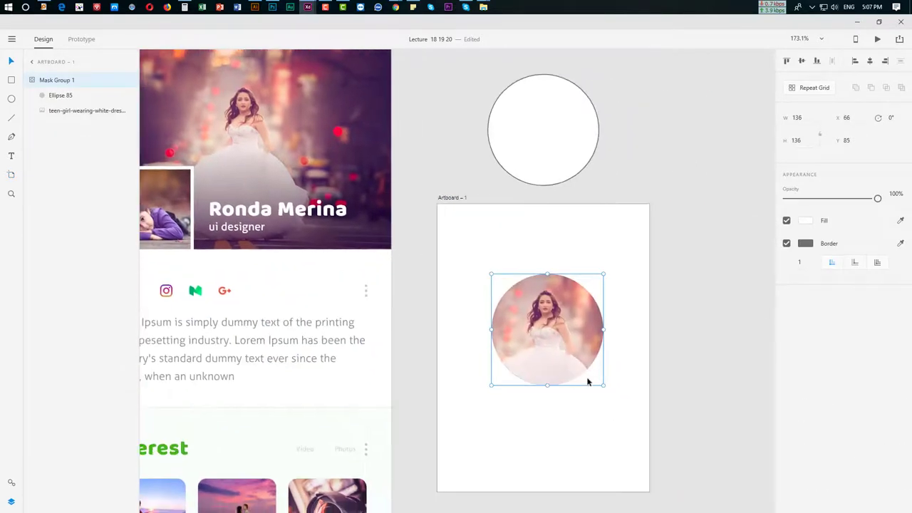
# - Set the masked photo's border width to 6 with center stroke alignment
pyautogui.click(787, 242)
pyautogui.click(787, 243)
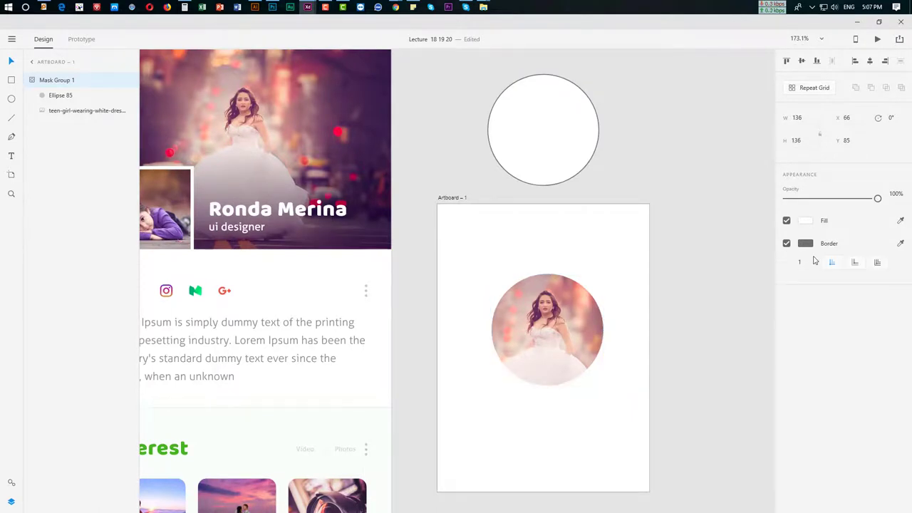
pyautogui.click(853, 264)
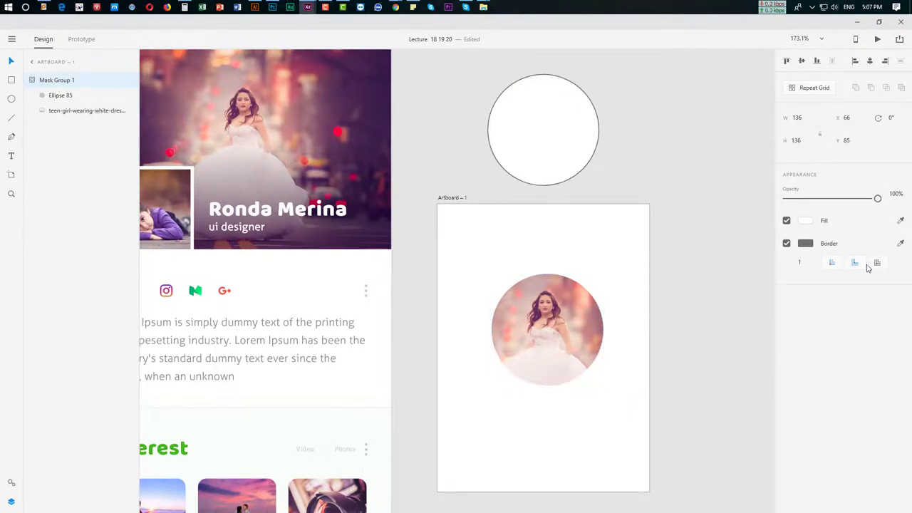
pyautogui.click(806, 244)
pyautogui.click(810, 265)
pyautogui.press('Return')
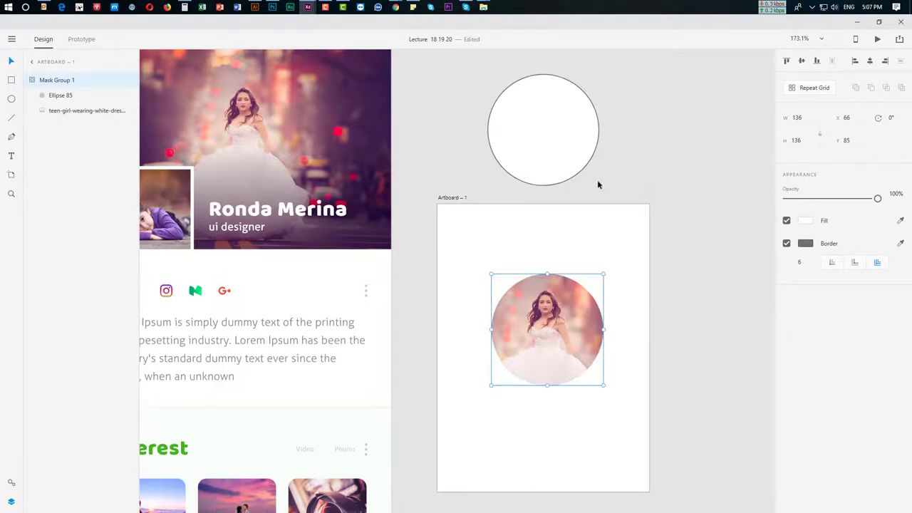
# - Move the empty circle onto the new artboard and align it with the masked photo on both vertical and horizontal centers
pyautogui.click(542, 147)
pyautogui.moveTo(555, 135); pyautogui.dragTo(604, 361)
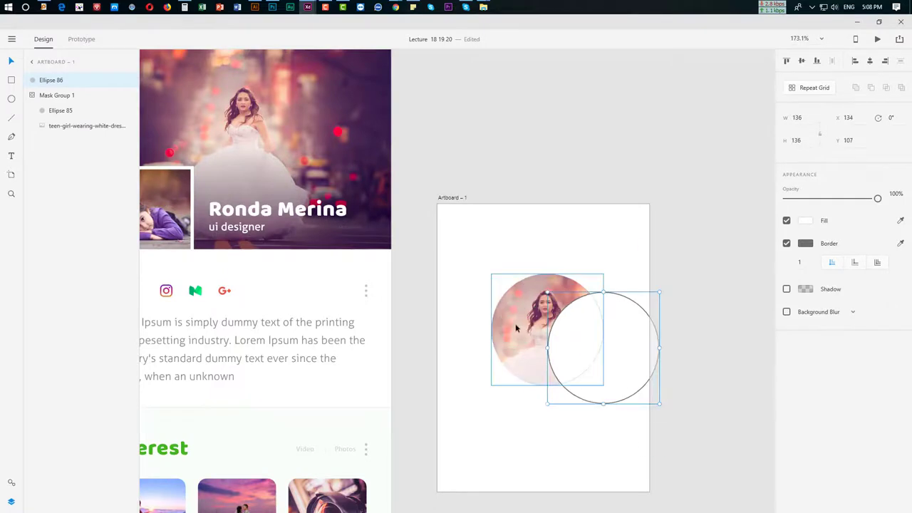
pyautogui.keyDown('shift'); pyautogui.click(508, 346); pyautogui.keyUp('shift')
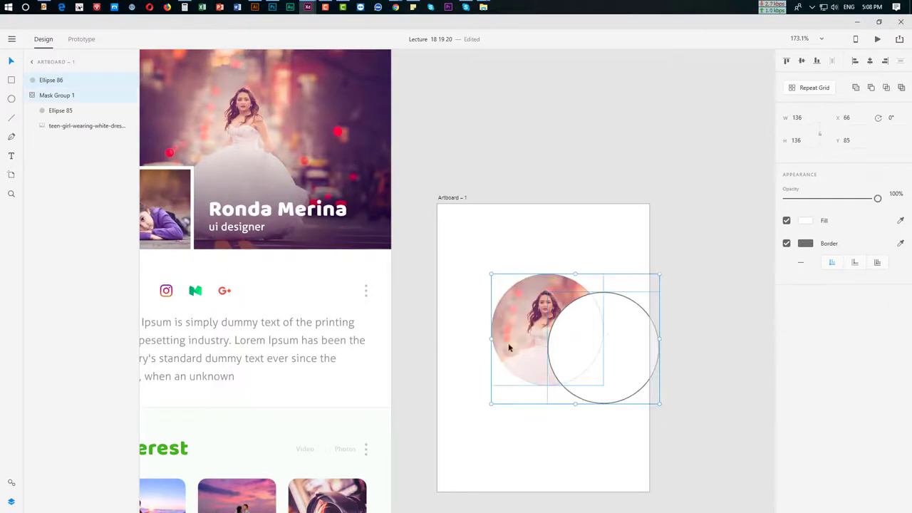
pyautogui.click(801, 61)
pyautogui.click(869, 62)
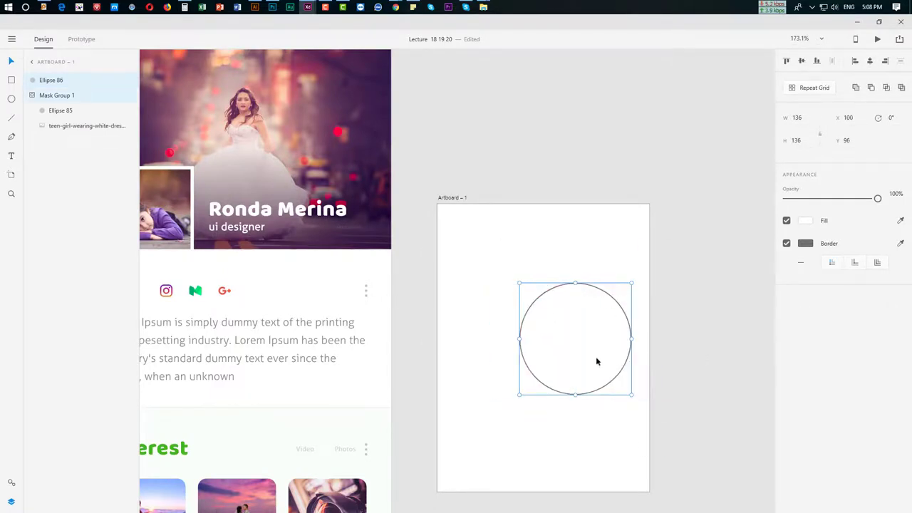
# - Remove the circle's border, fill it with purple (HSB 304, 100, 62) saved as a swatch, and send it behind the masked photo
pyautogui.click(560, 336)
pyautogui.click(805, 220)
pyautogui.click(805, 244)
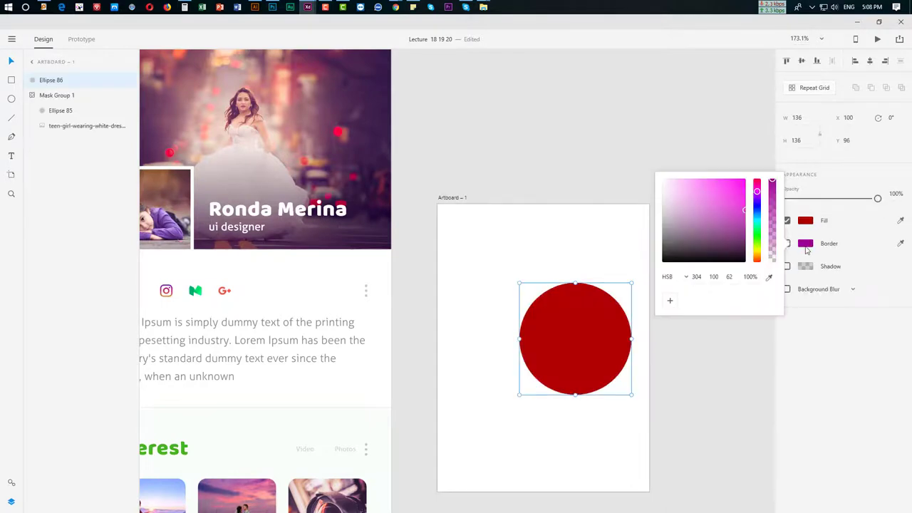
pyautogui.click(670, 300)
pyautogui.click(835, 219)
pyautogui.click(805, 220)
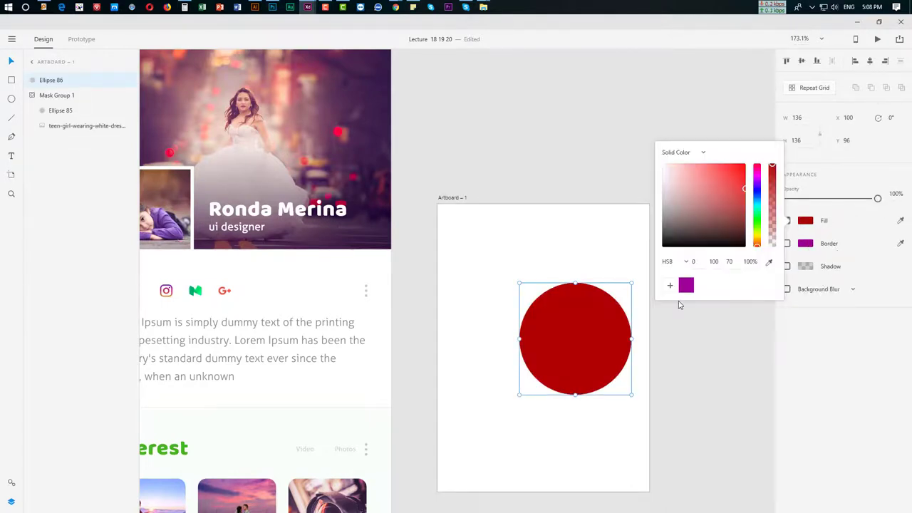
pyautogui.click(685, 285)
pyautogui.click(629, 365)
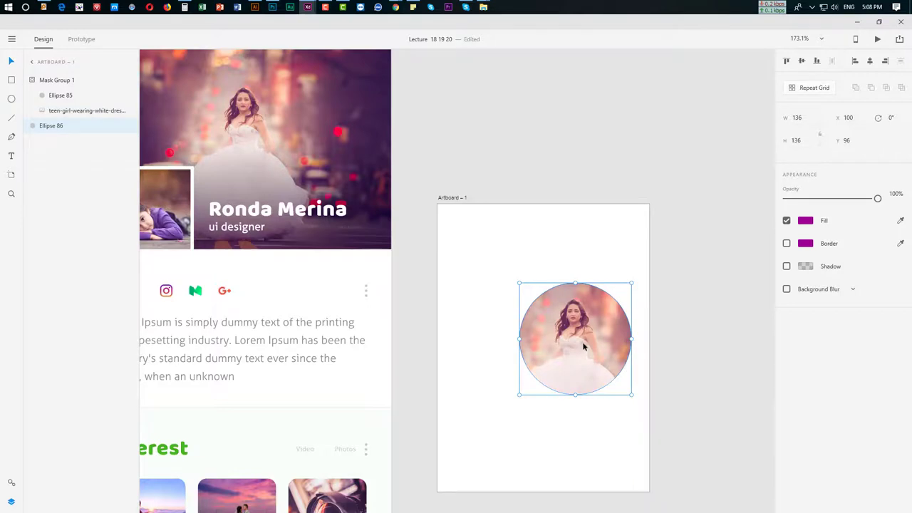
# - Enlarge the purple circle evenly from its center to about 146 by 146 so it forms a ring around the masked photo
pyautogui.moveTo(631, 282); pyautogui.dragTo(635, 279)
pyautogui.click(657, 371)
pyautogui.scroll(-3, 657, 371)
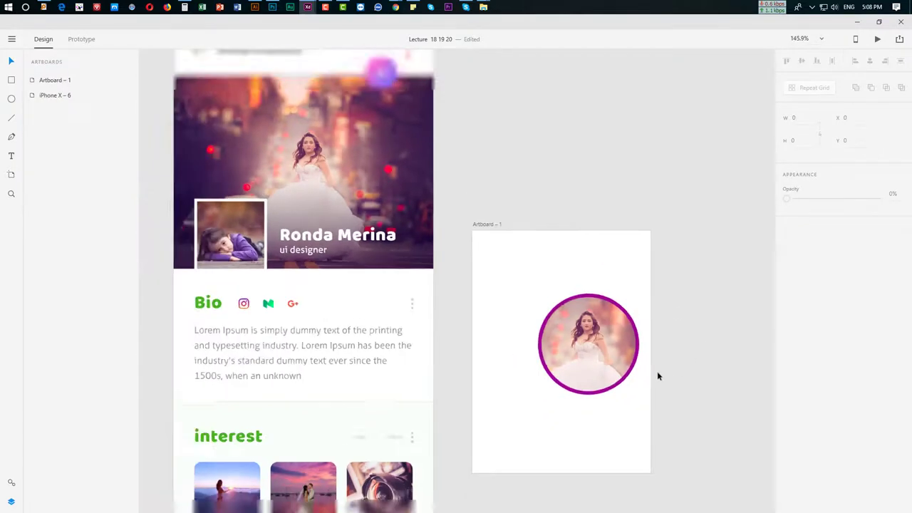
# - Move the masked photo off the purple circle to reveal the shape behind it, and undo the move
pyautogui.scroll(5, 565, 369)
pyautogui.scroll(3, 608, 424)
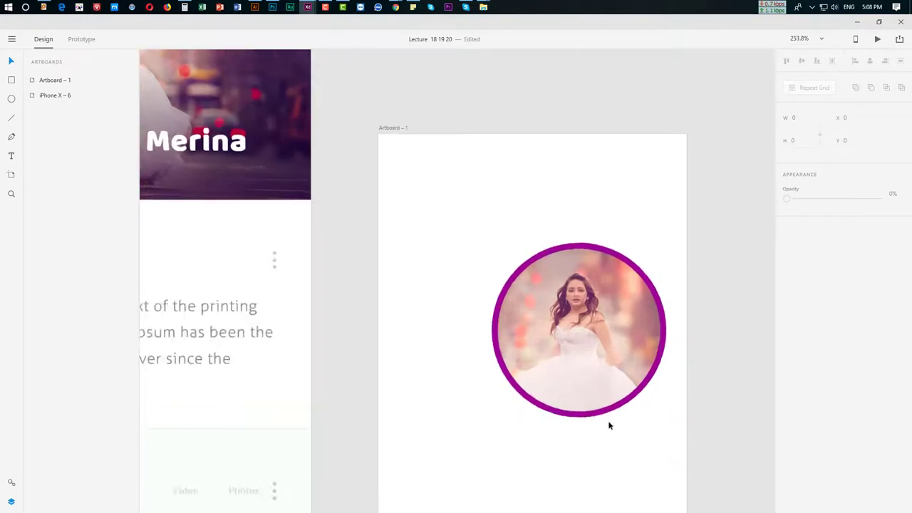
pyautogui.scroll(-1, 610, 424)
pyautogui.click(598, 413)
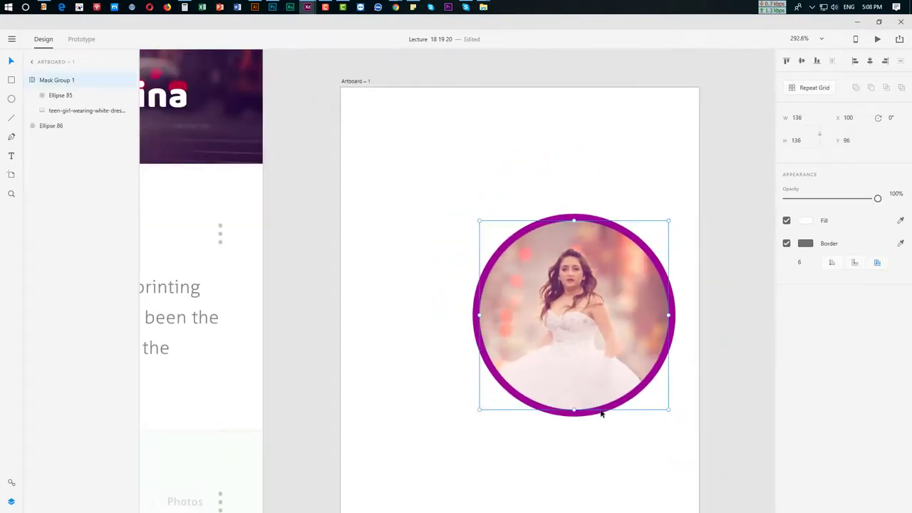
pyautogui.moveTo(577, 324); pyautogui.dragTo(456, 317)
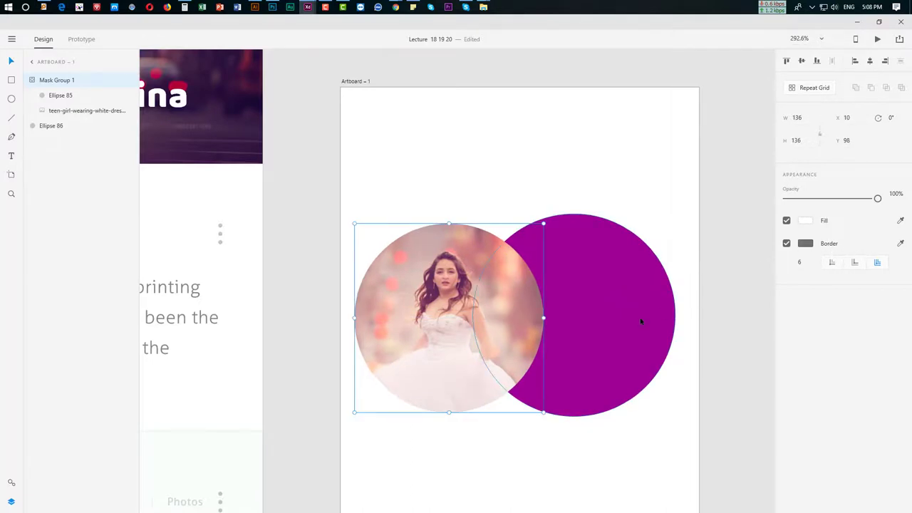
pyautogui.hotkey('ctrl', 'z')
# - Move the masked photo and its purple ring together to the top center of the new artboard, at X 56, Y 0
pyautogui.scroll(-3, 600, 325)
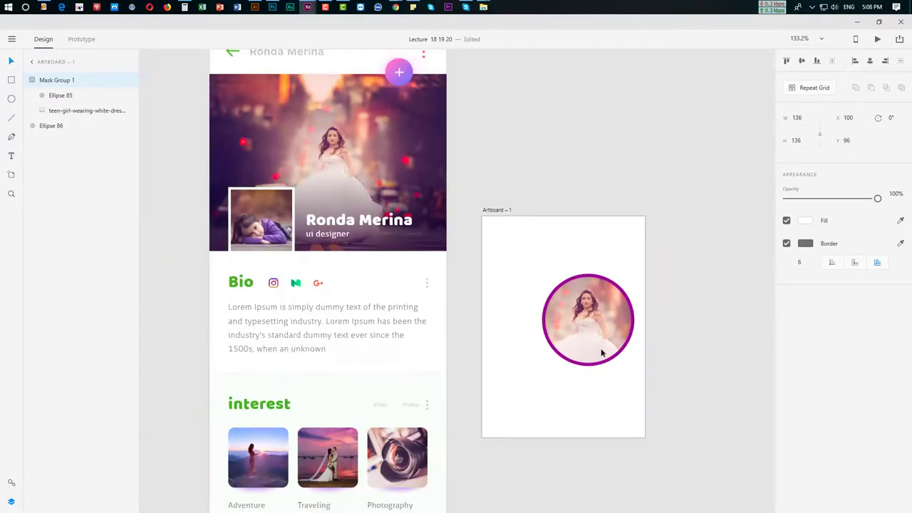
pyautogui.hotkey('ctrl', 'a')
pyautogui.moveTo(597, 318); pyautogui.dragTo(565, 242)
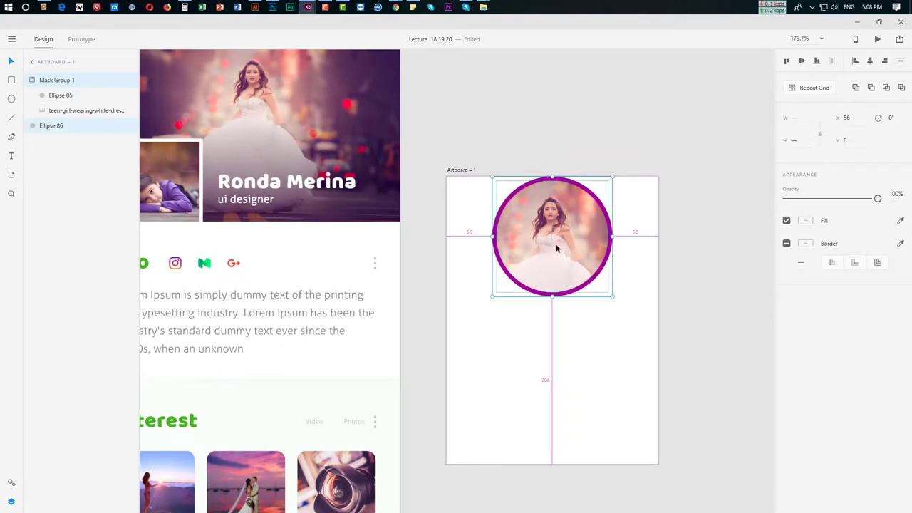
pyautogui.scroll(3, 726, 307)
pyautogui.scroll(-2, 712, 299)
pyautogui.scroll(-1, 707, 293)
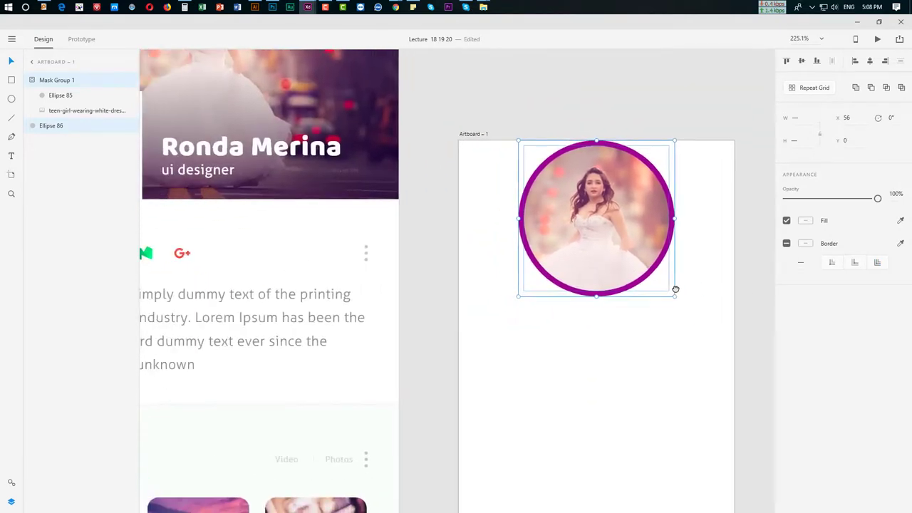
pyautogui.click(609, 332)
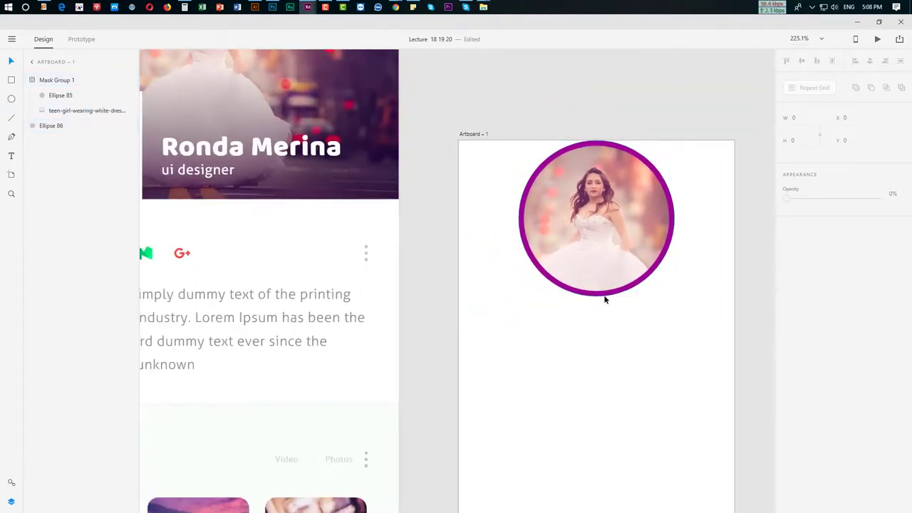
# - Move the purple circle below the masked photo to Y 161 and give it a magenta fill with a purple border of width 6
pyautogui.moveTo(605, 299); pyautogui.dragTo(610, 484)
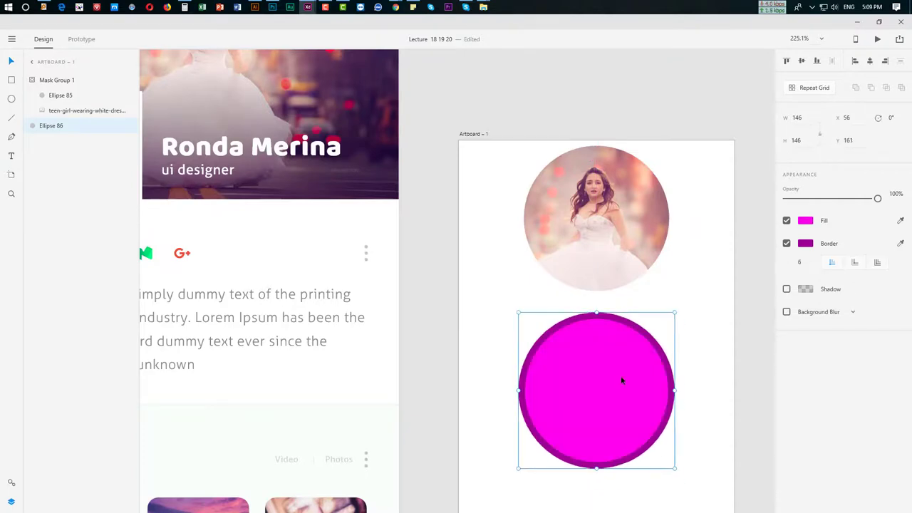
pyautogui.press('alt')
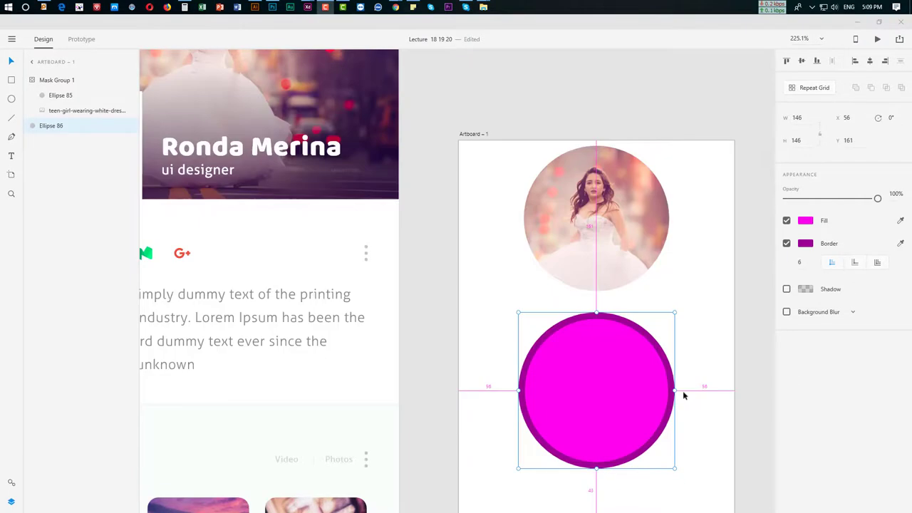
# - Fill the lower circle with the photo of the girl holding lilac flowers from the image folder
pyautogui.hotkey('alt', 'Tab')
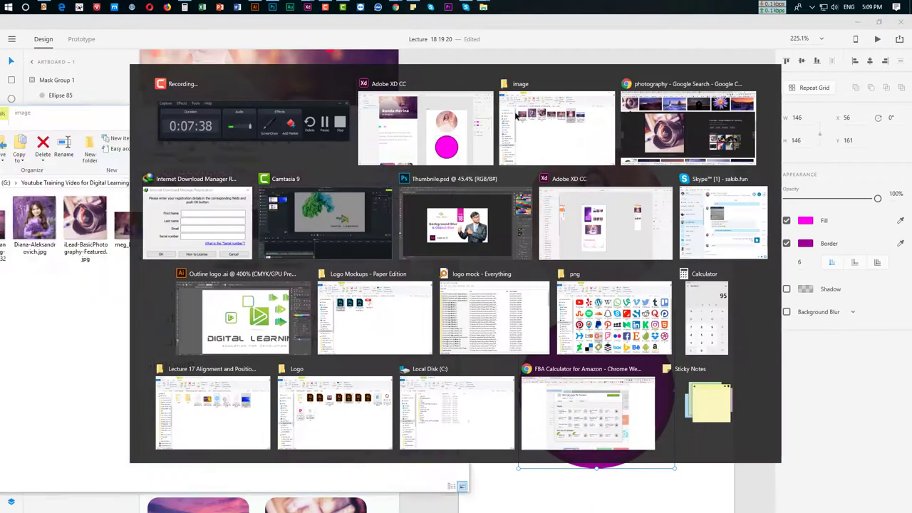
pyautogui.click(517, 117)
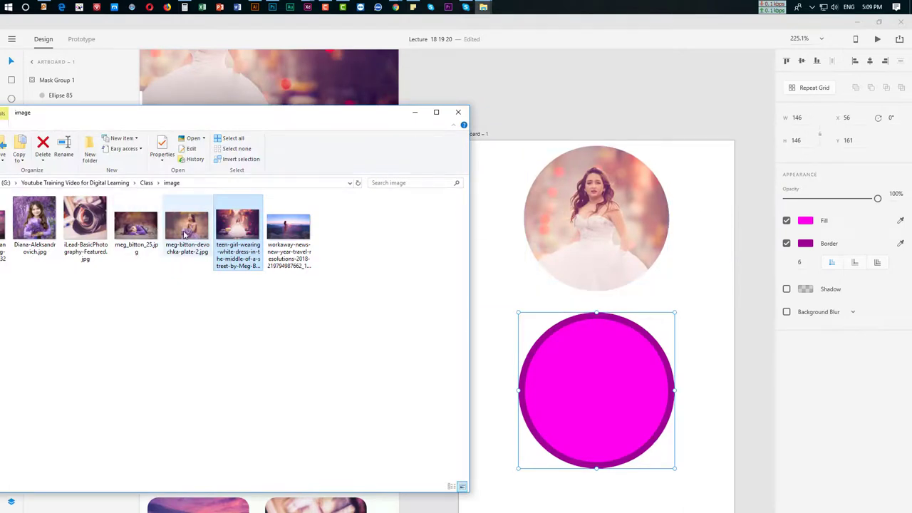
pyautogui.moveTo(35, 221); pyautogui.dragTo(598, 414)
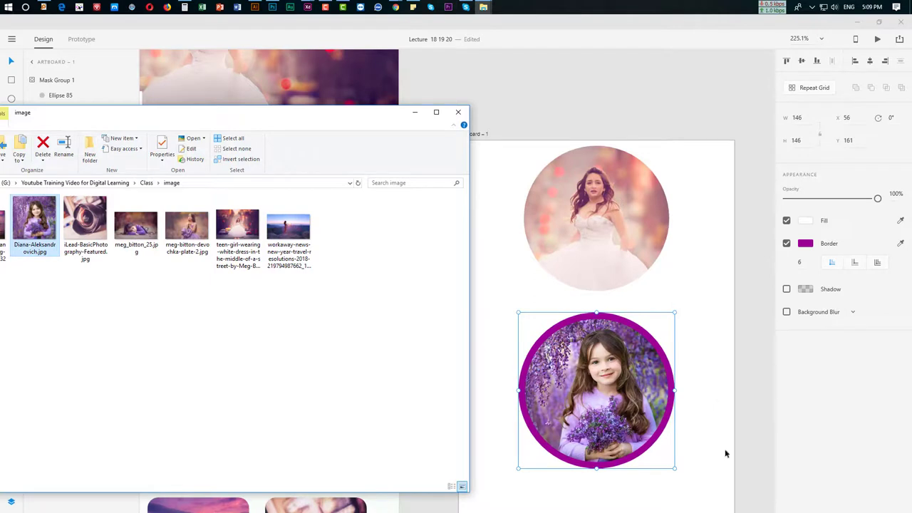
pyautogui.click(708, 381)
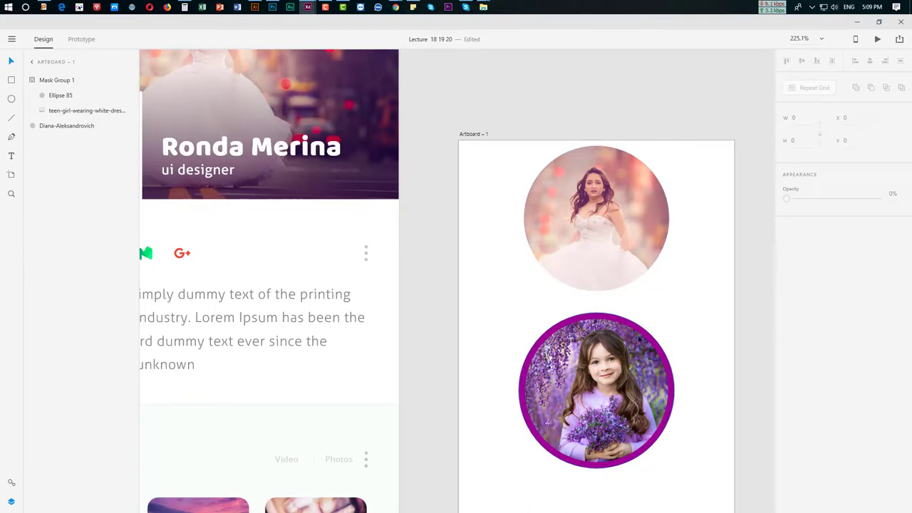
# - Delete the purple-bordered circle with the girl's photo from the new artboard
pyautogui.click(590, 208)
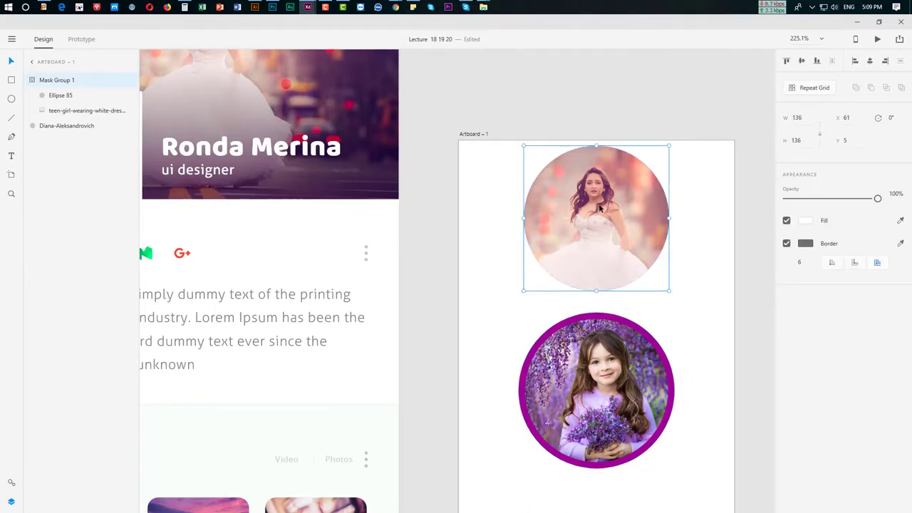
pyautogui.scroll(-5, 600, 209)
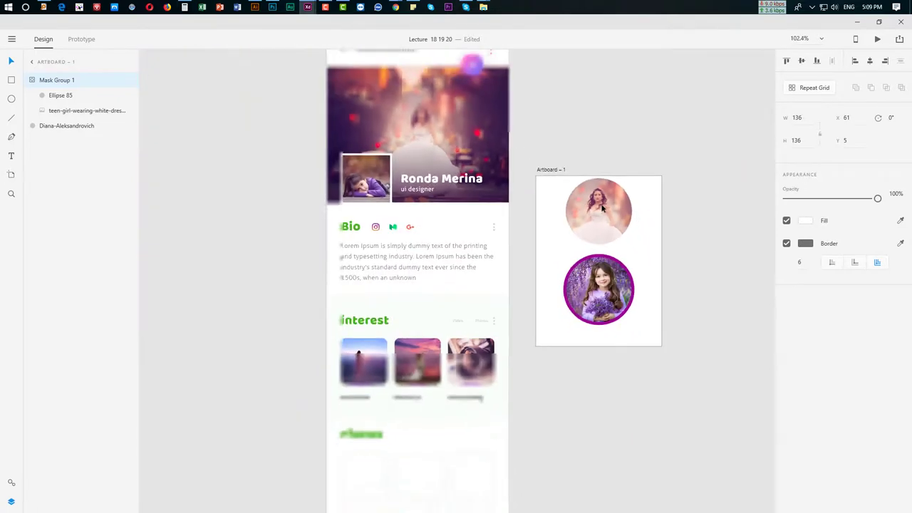
pyautogui.scroll(2, 639, 331)
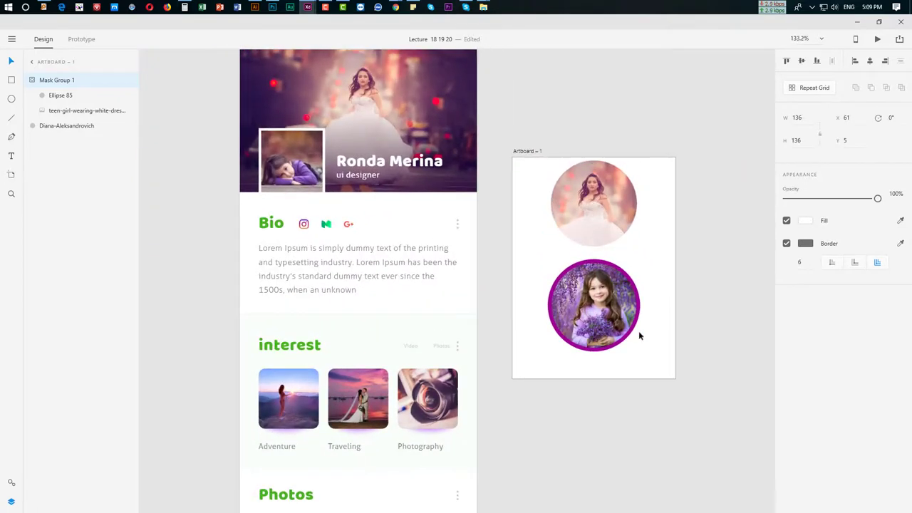
pyautogui.click(591, 325)
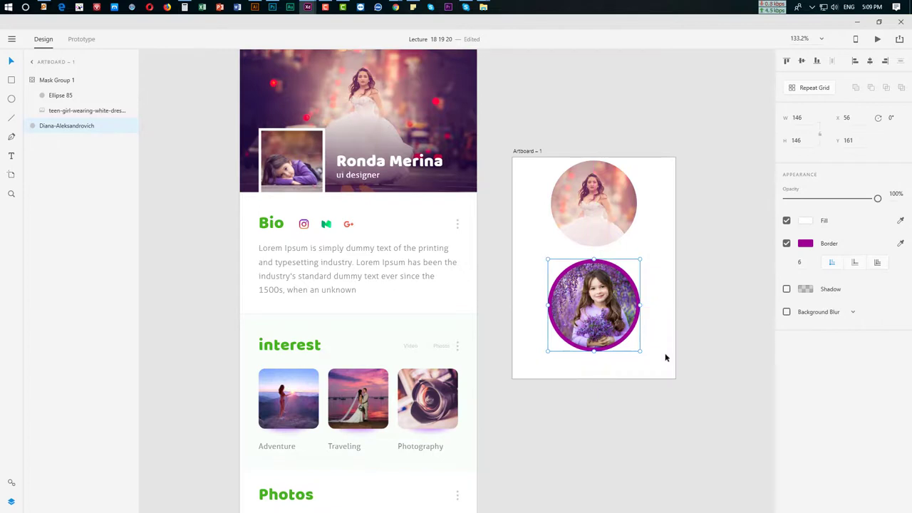
pyautogui.moveTo(669, 358); pyautogui.dragTo(621, 324)
pyautogui.press('Delete')
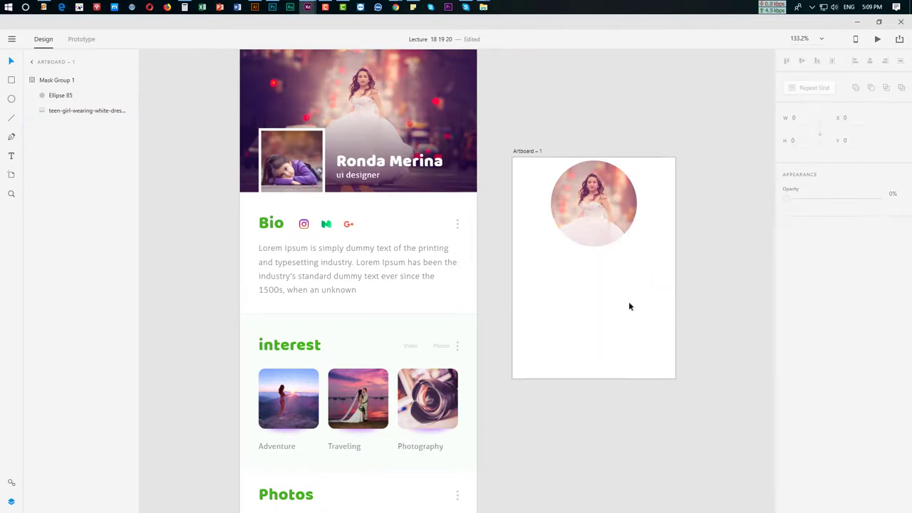
# - Open the mask group to examine the full photo and circle inside it, and return to the whole masked photo
pyautogui.doubleClick(597, 207)
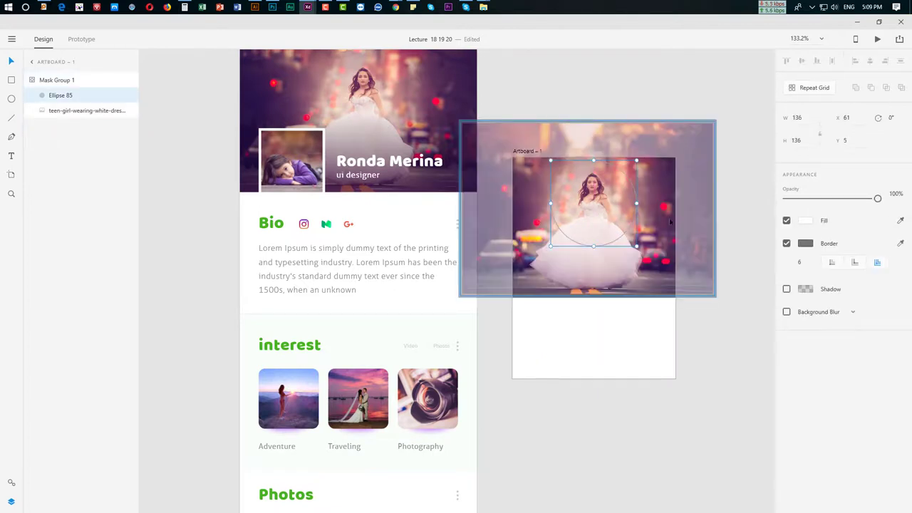
pyautogui.click(726, 321)
pyautogui.click(584, 207)
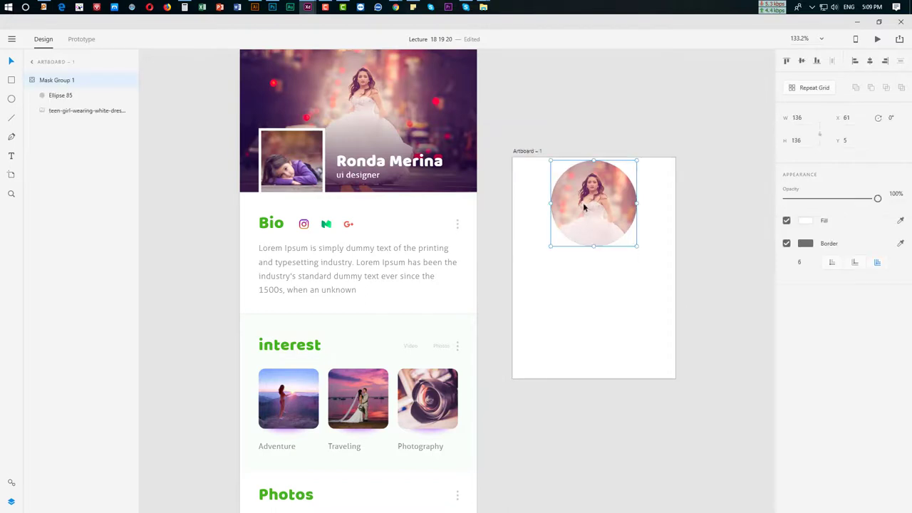
pyautogui.scroll(2, 612, 270)
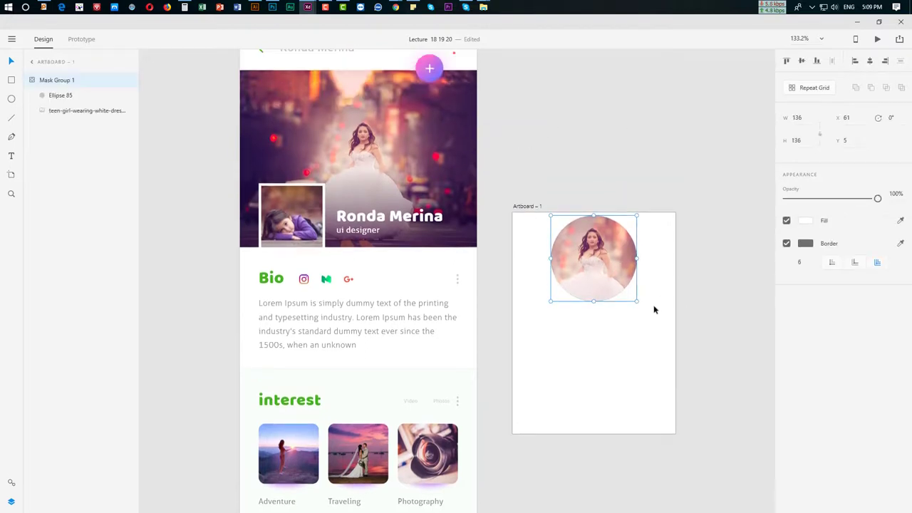
pyautogui.scroll(-1, 651, 344)
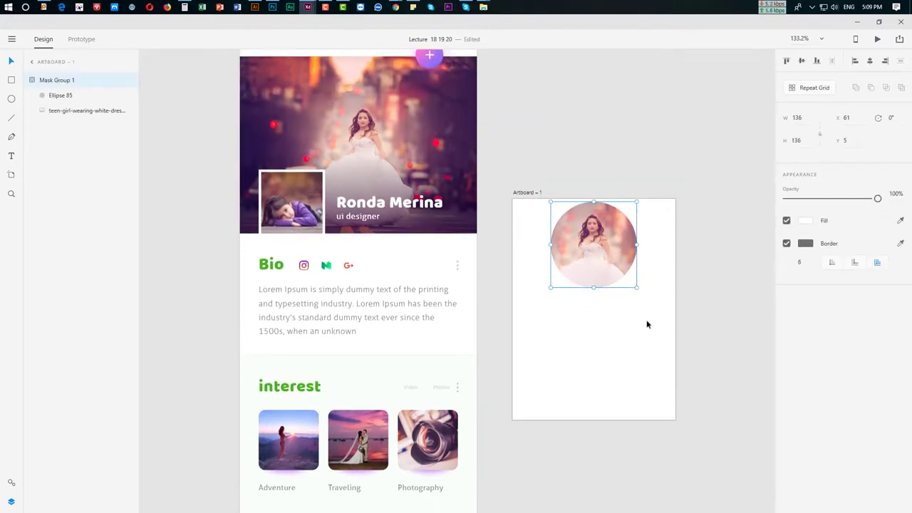
pyautogui.click(698, 354)
pyautogui.moveTo(697, 354); pyautogui.dragTo(536, 160)
pyautogui.click(716, 378)
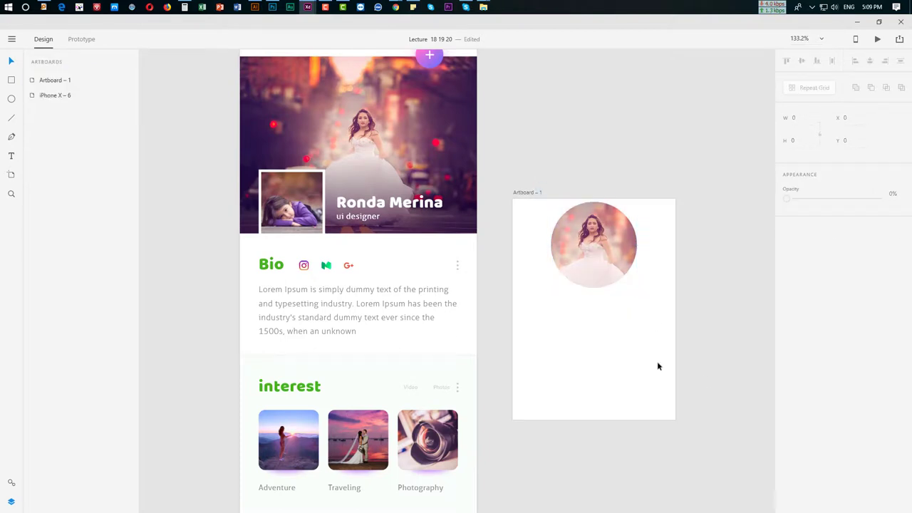
pyautogui.scroll(-2, 657, 361)
pyautogui.scroll(2, 604, 356)
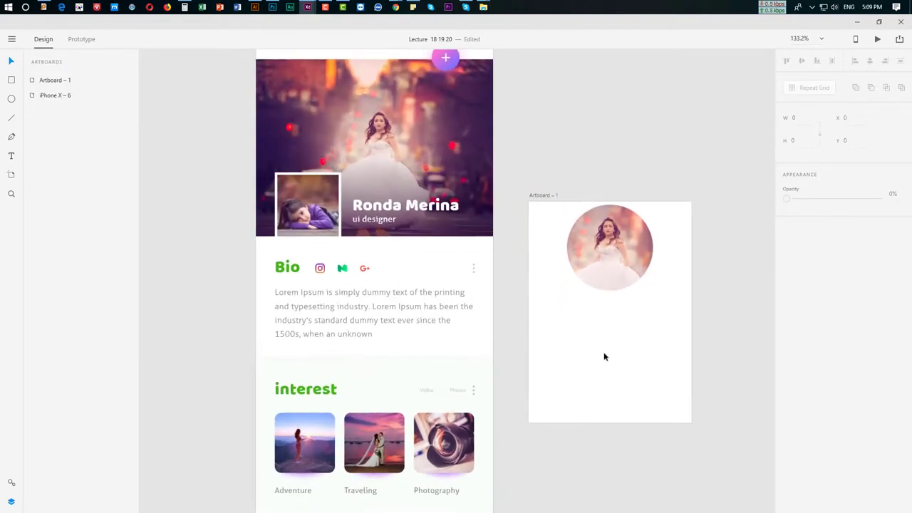
pyautogui.moveTo(538, 194); pyautogui.dragTo(712, 330)
pyautogui.scroll(1, 637, 329)
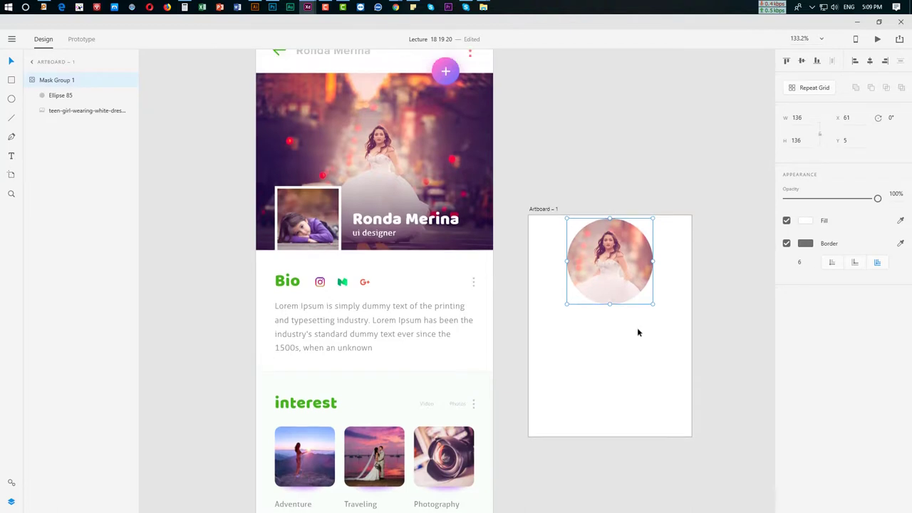
pyautogui.scroll(-2, 638, 332)
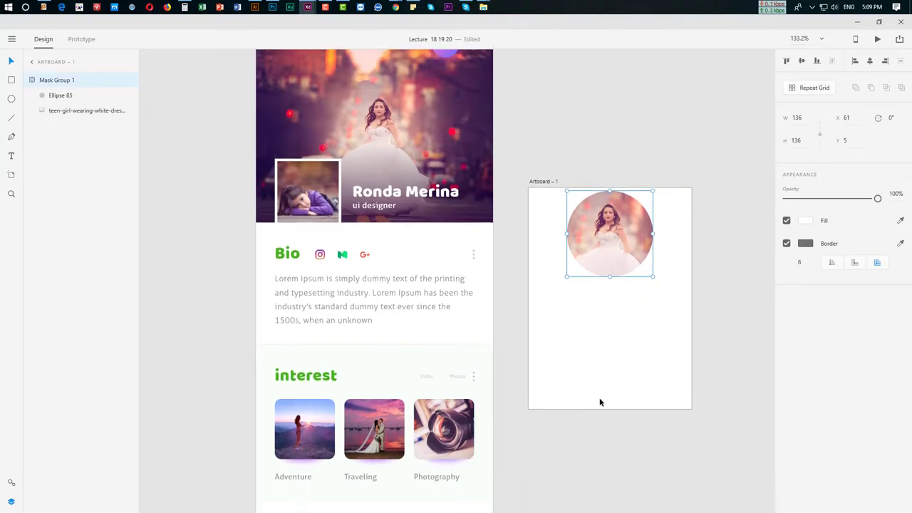